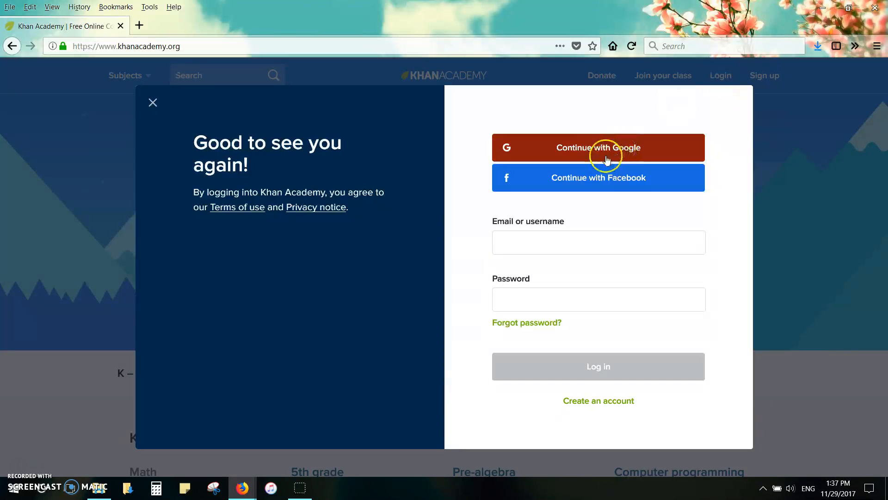
Log in to Khan Academy with Google, switching to the school Google account
left_click(601, 149)
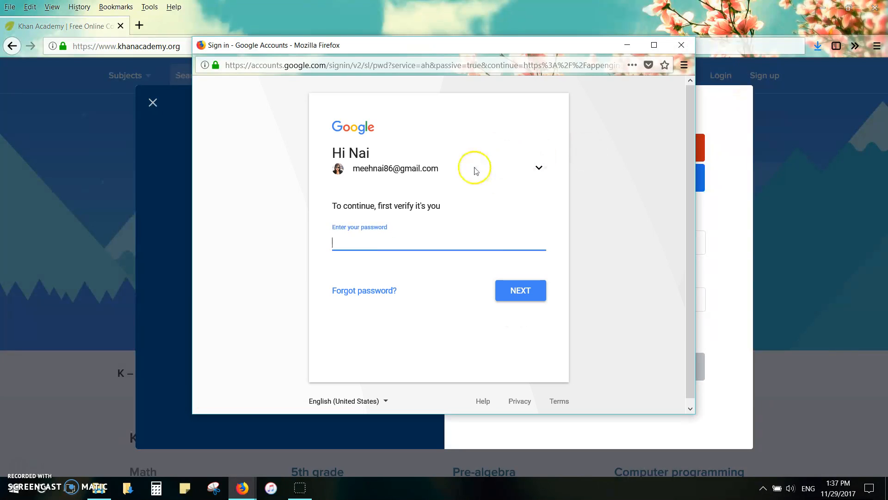
left_click(538, 168)
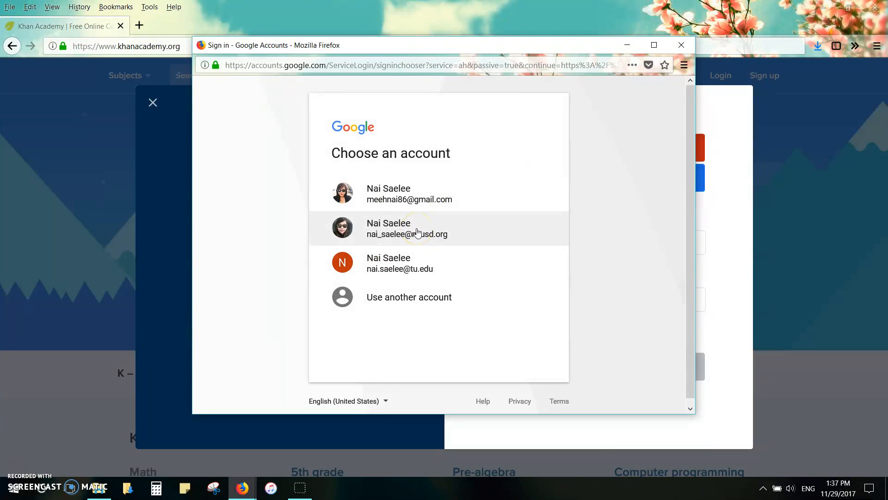
left_click(395, 235)
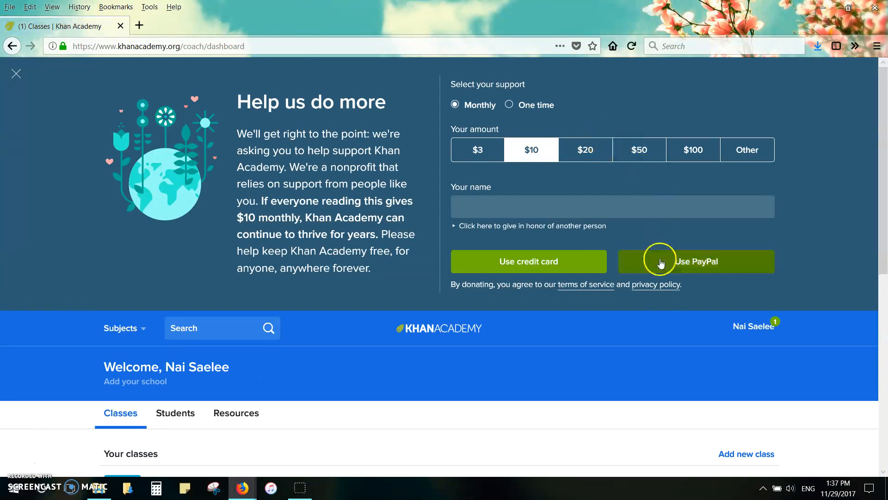
Start a new class on the coach dashboard and name it "Math 8 - Period 1"
scroll(658, 317, "down", 3)
scroll(659, 317, "down", 7)
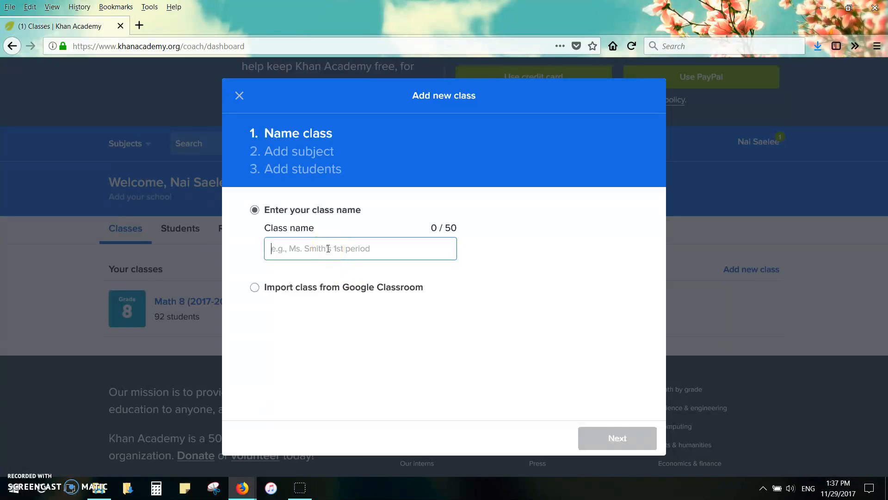
type("Math 8 - Period 1")
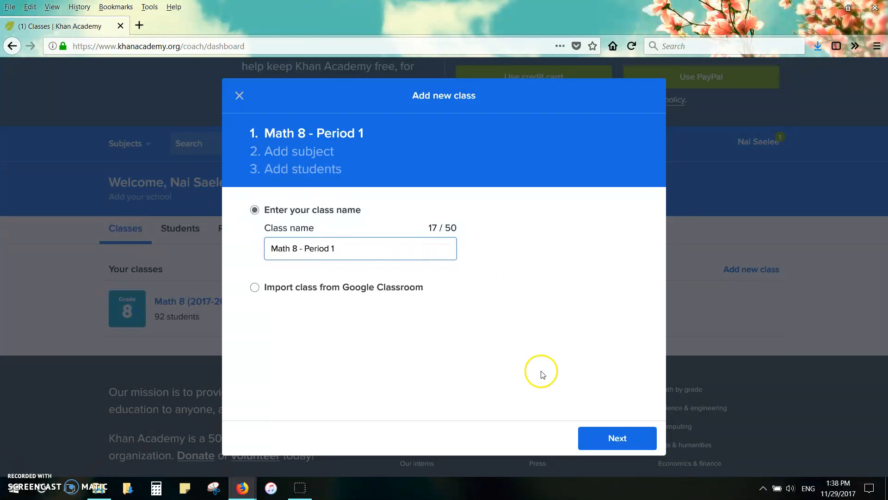
left_click(620, 439)
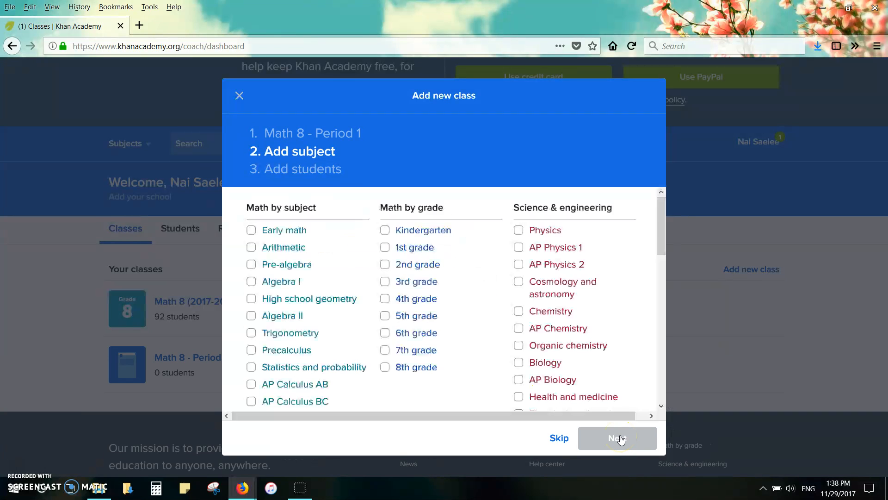
Choose 8th grade math as the class subject and continue past the student setup without adding anyone
left_click(384, 368)
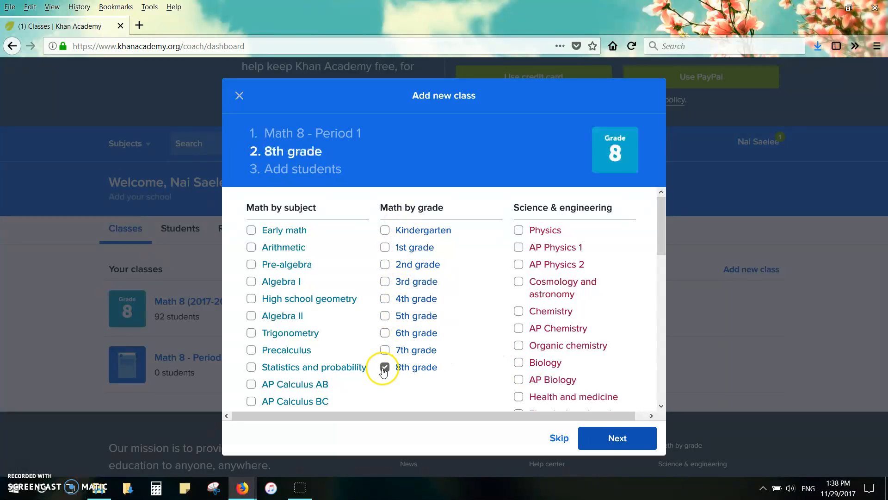
left_click(601, 437)
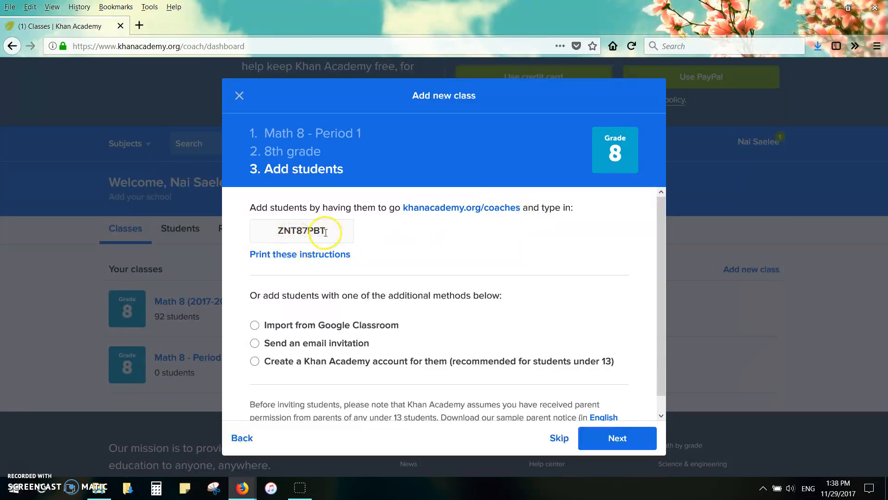
scroll(405, 283, "down", 1)
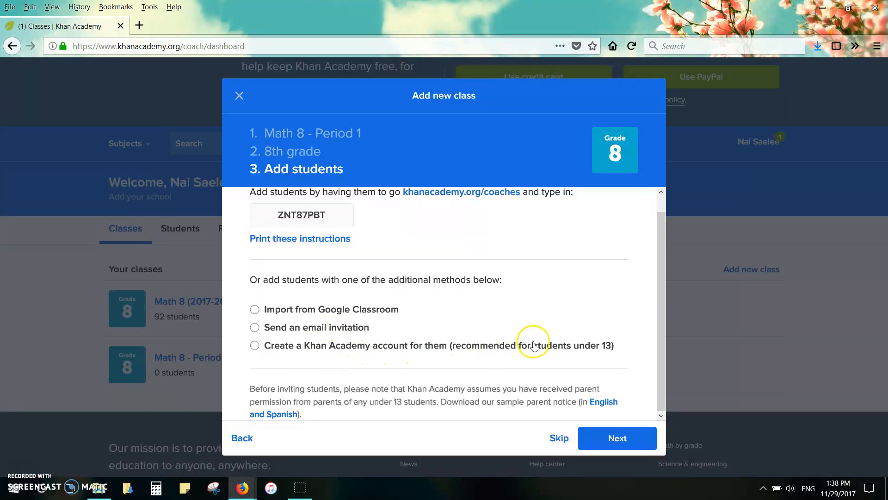
left_click(620, 440)
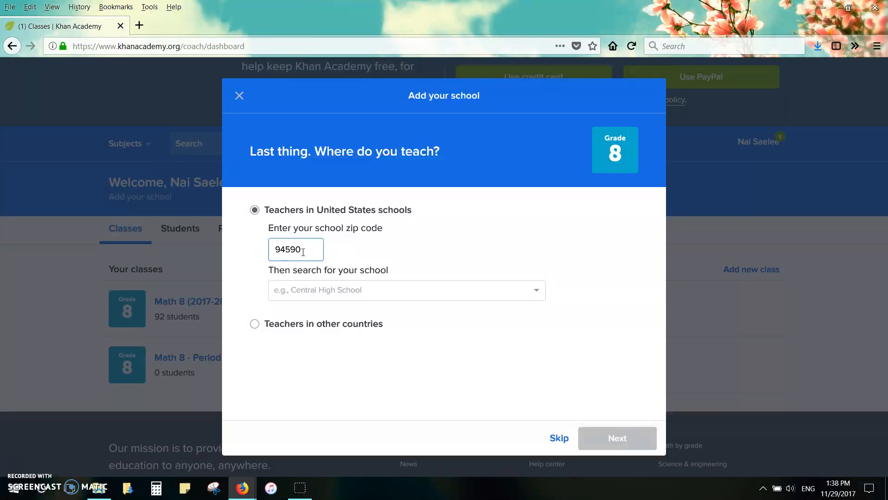
Search for "American Canyon Middle School" among the United States schools in the entered zip code
left_click(337, 296)
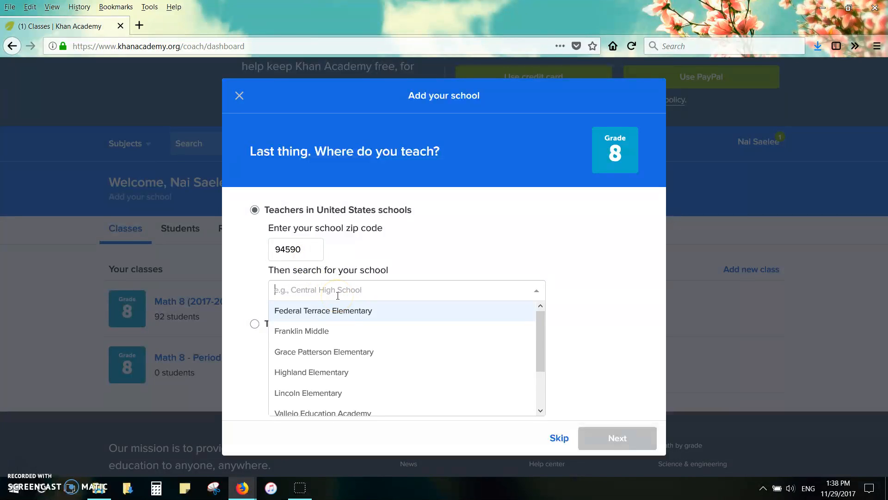
type("American Canyon Middle School")
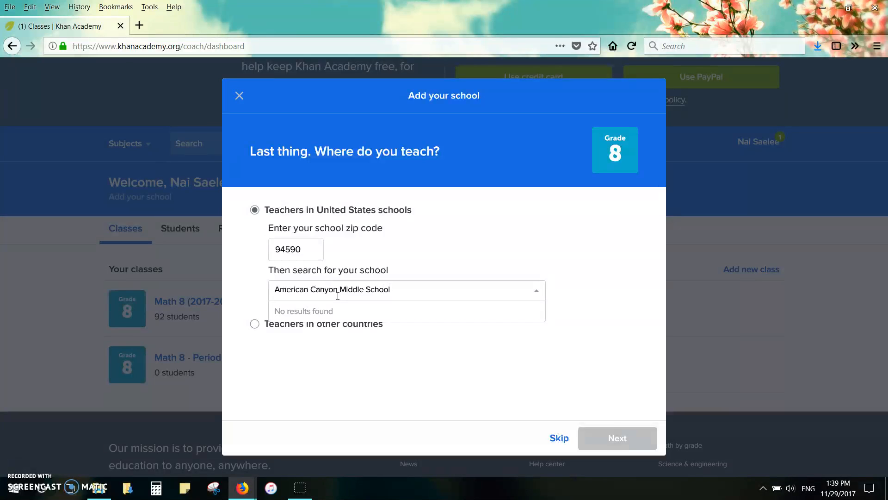
left_click(471, 366)
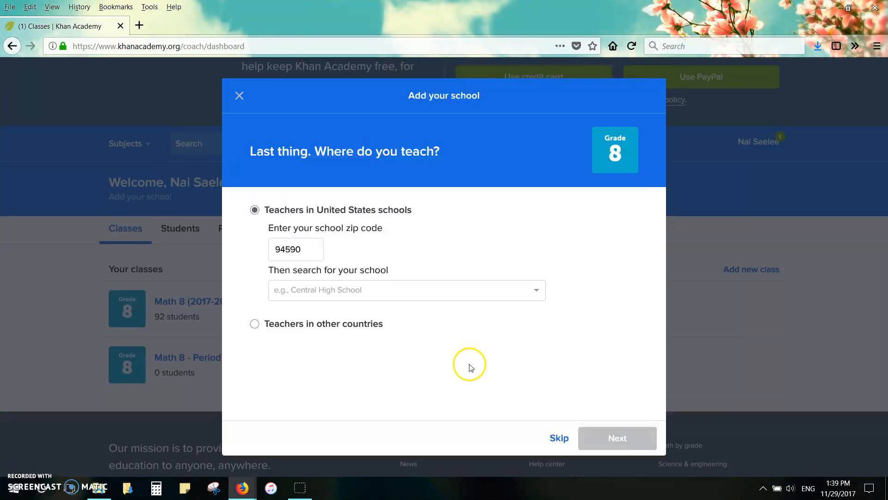
View the form for requesting a new school from the school list, and close it
left_click(408, 289)
scroll(412, 328, "down", 2)
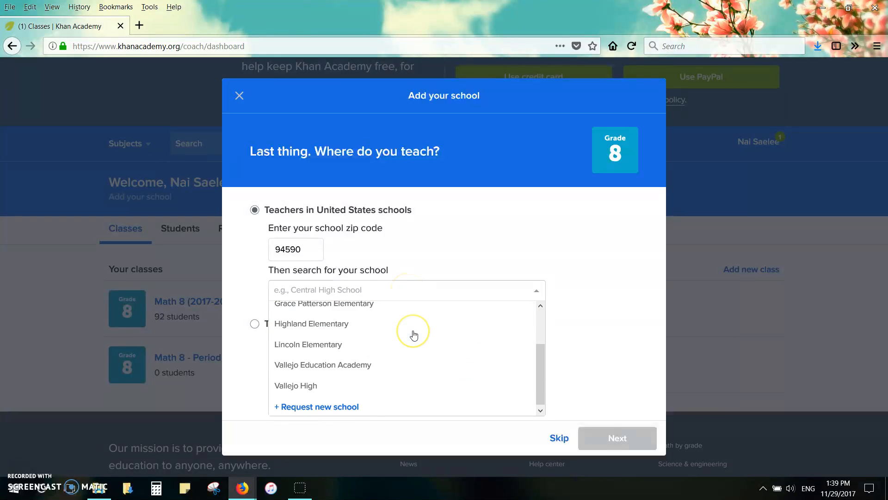
left_click(328, 406)
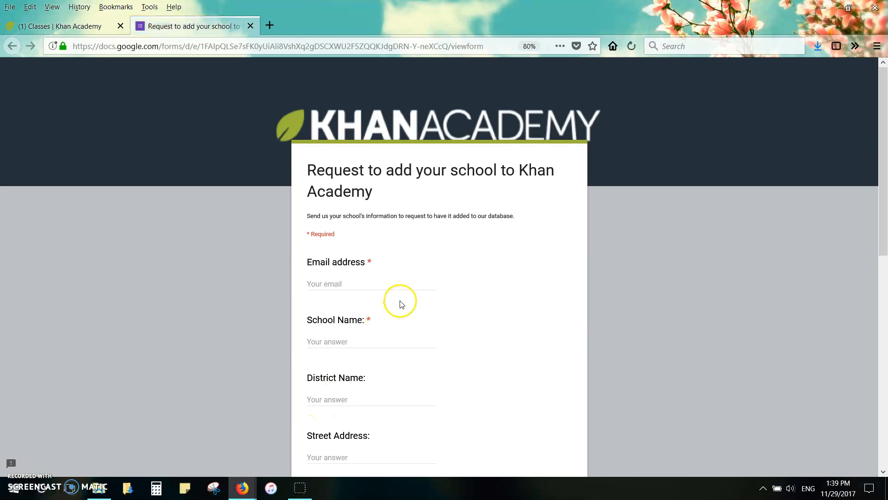
left_click(251, 26)
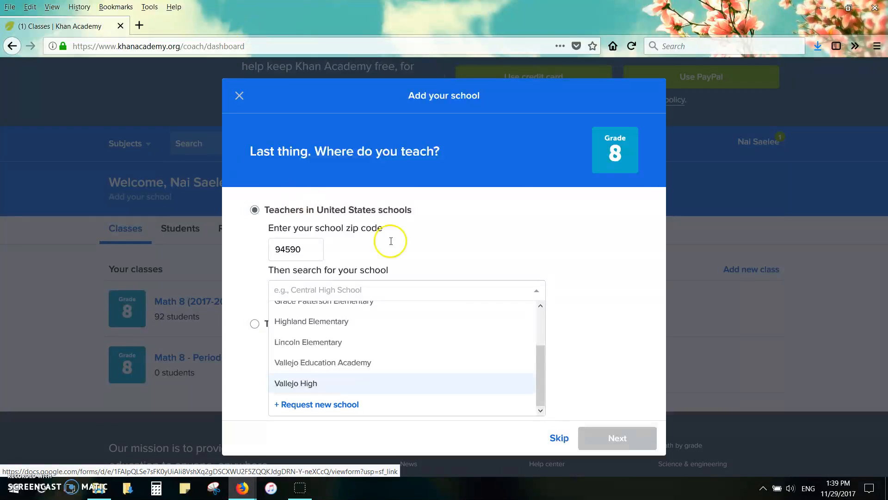
Skip adding a school and open the 8th grade content to assign to the new class
left_click(638, 373)
left_click(558, 439)
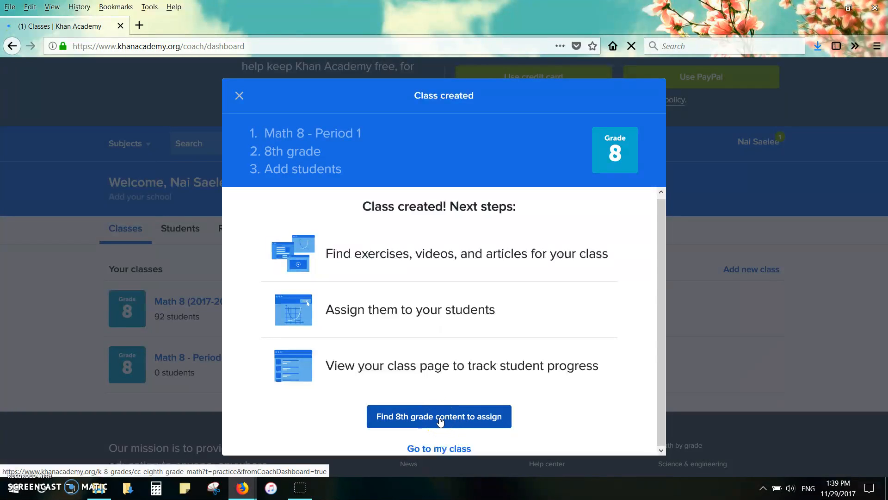
left_click(474, 416)
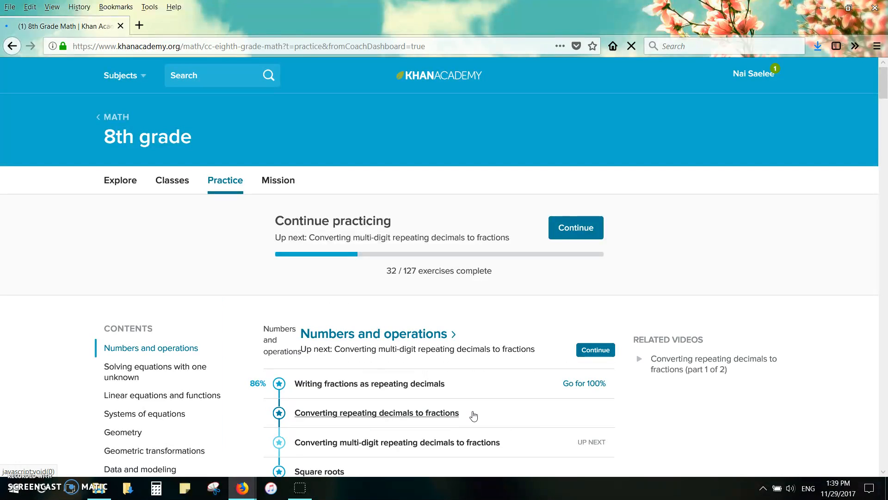
Browse the 8th grade Numbers and operations exercises and view the Scientific notation exercise with its assignment options
left_click(453, 296)
scroll(452, 296, "down", 6)
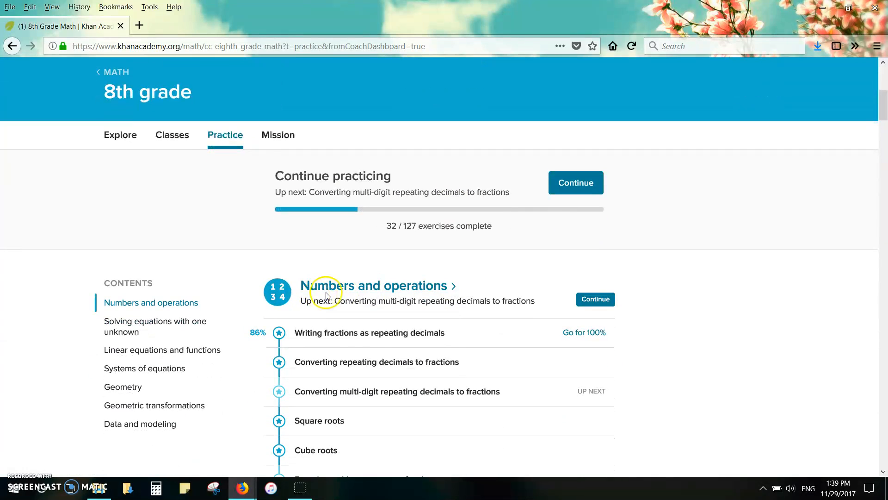
scroll(222, 294, "down", 3)
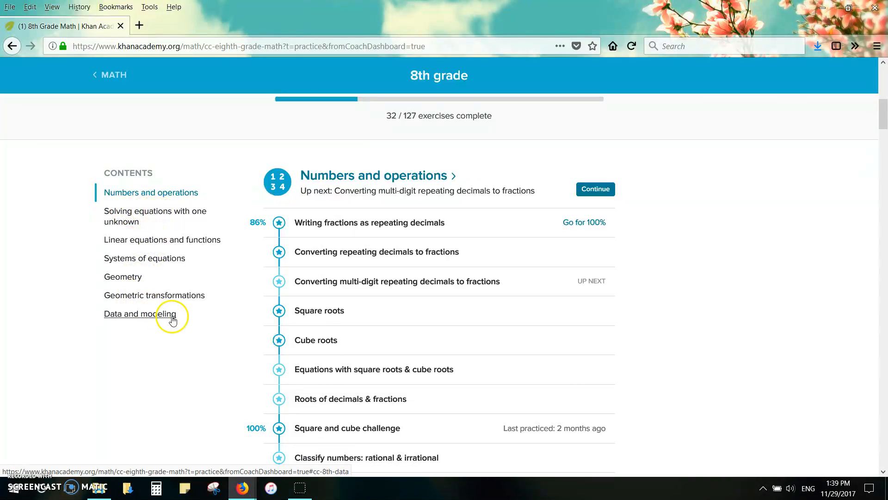
scroll(339, 311, "up", 3)
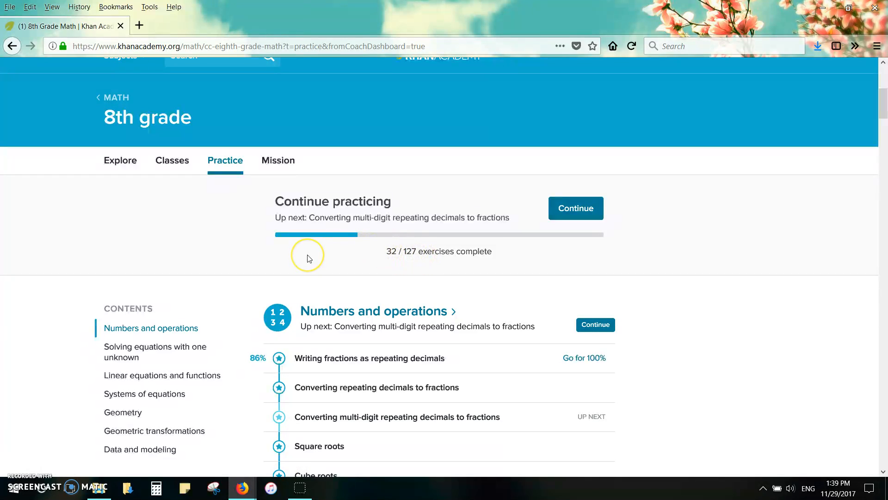
scroll(310, 259, "down", 1)
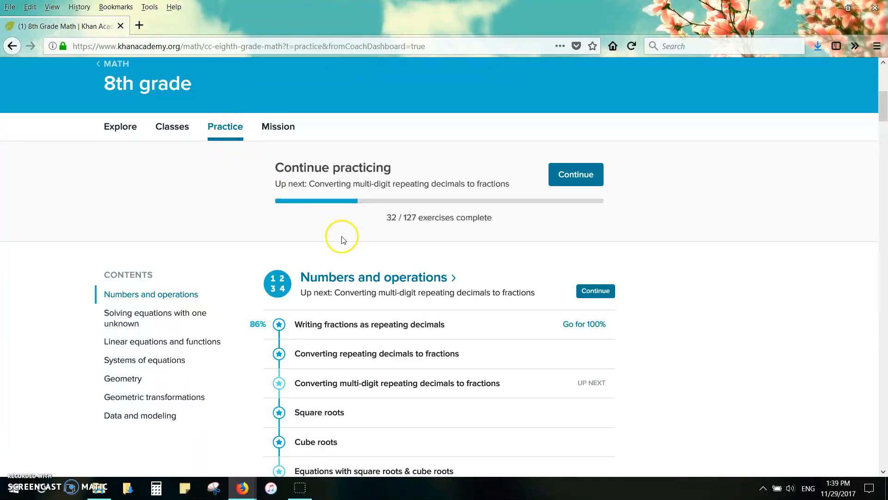
scroll(355, 260, "down", 2)
scroll(355, 260, "down", 6)
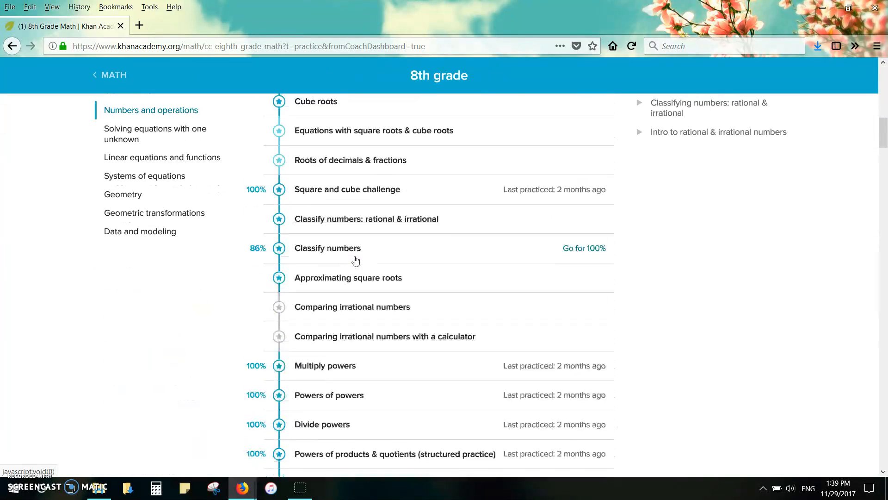
scroll(356, 260, "down", 7)
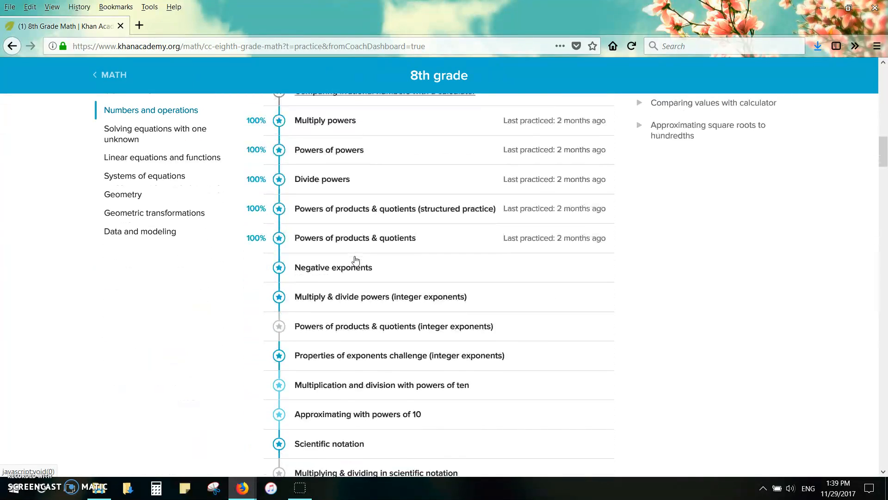
left_click(332, 320)
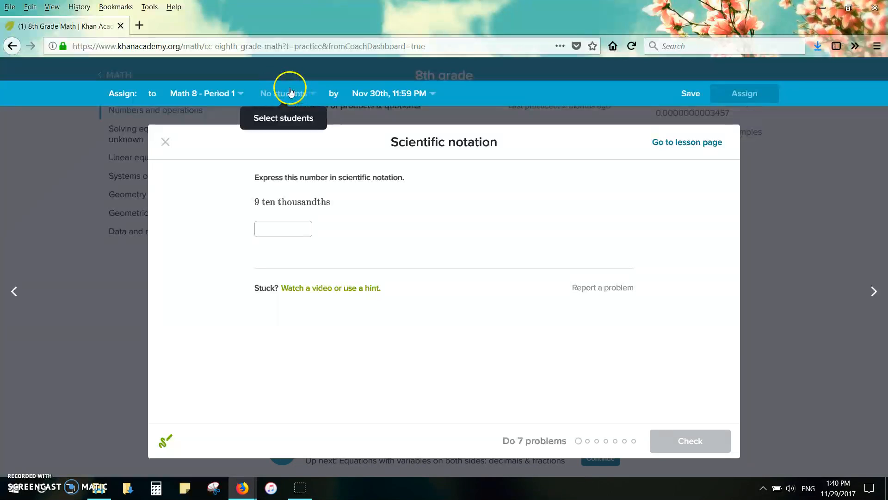
left_click(109, 379)
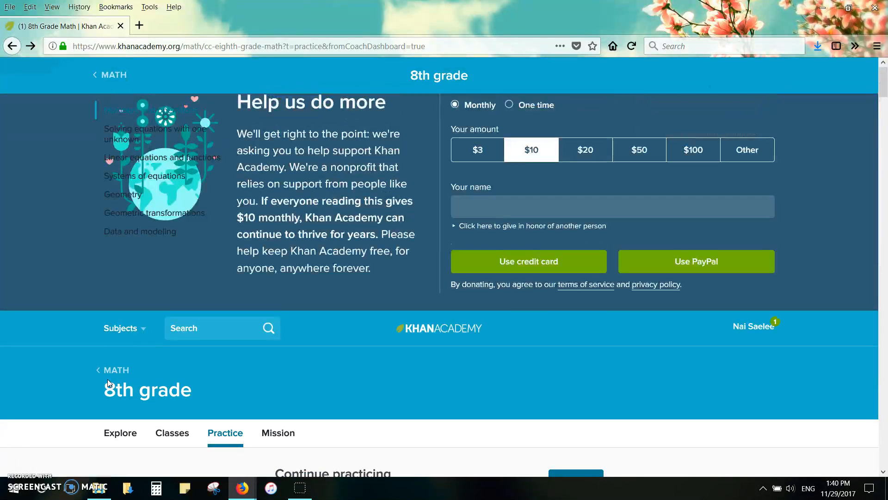
Examine the Classes page for 8th grade math, including the Eureka Math/EngageNY modules
left_click(176, 434)
scroll(333, 347, "down", 3)
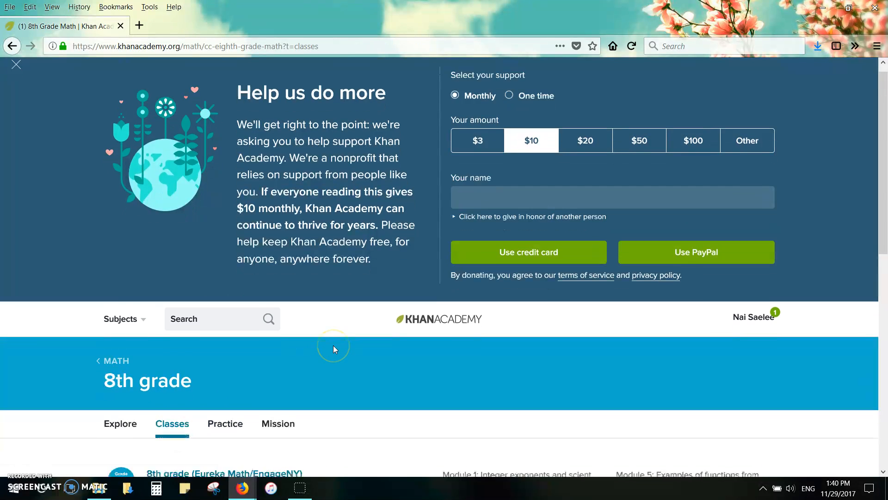
scroll(333, 347, "down", 2)
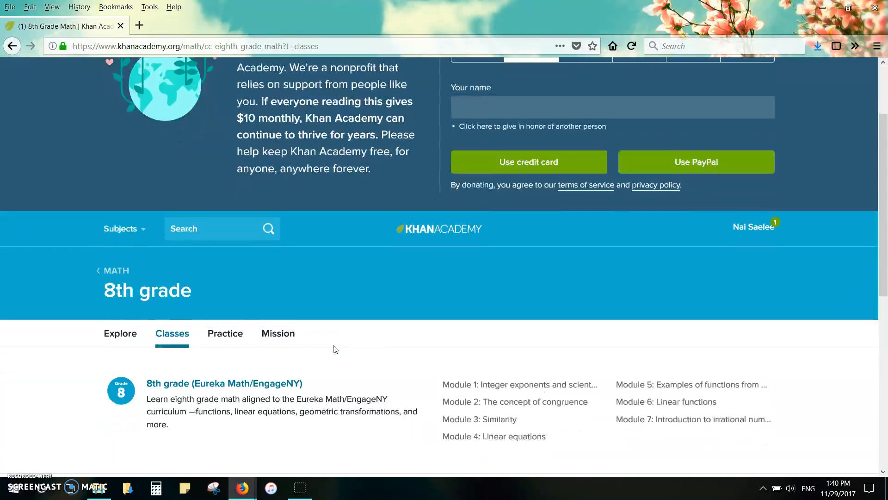
left_click(163, 331)
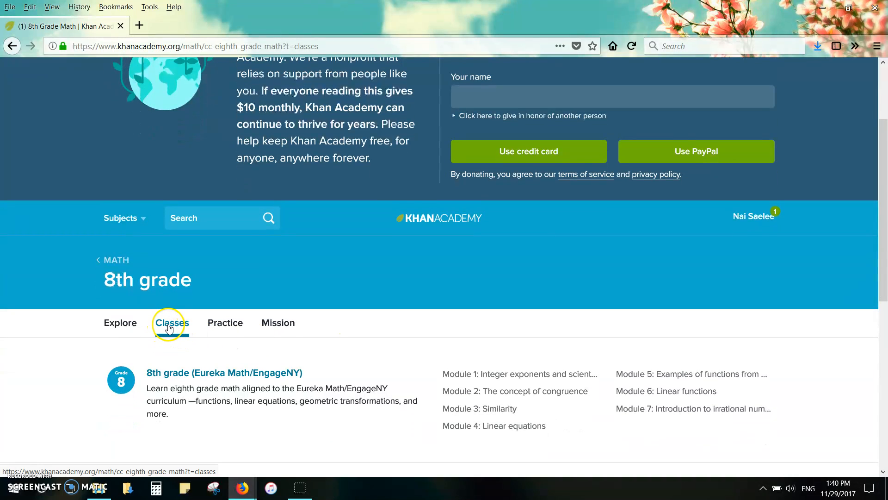
scroll(169, 327, "down", 4)
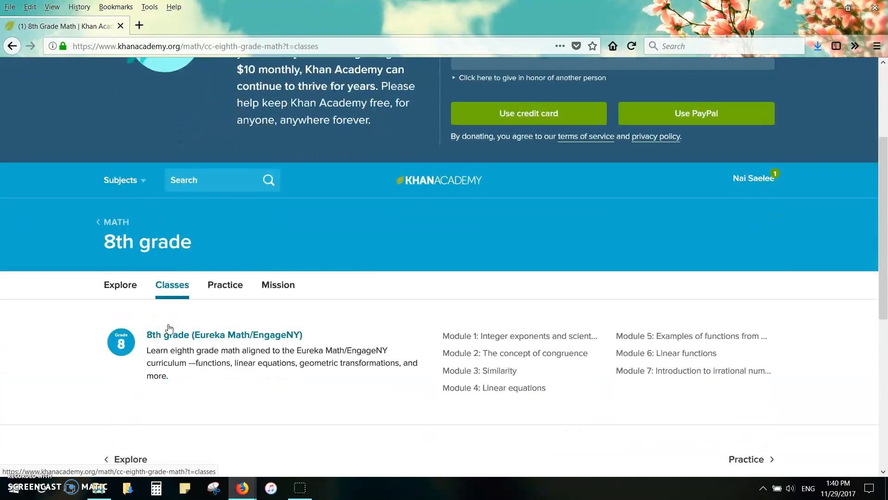
scroll(170, 328, "up", 1)
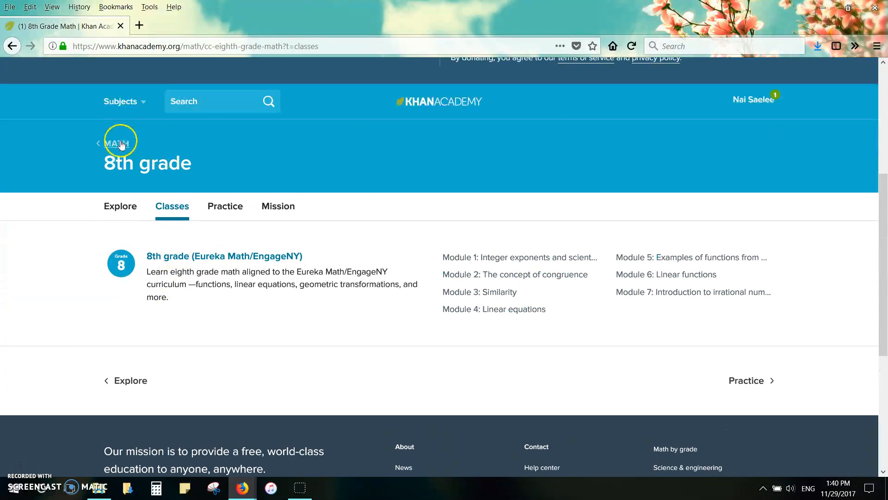
Return to the coach dashboard and open the Math 8 (2017-2018) class
left_click(741, 102)
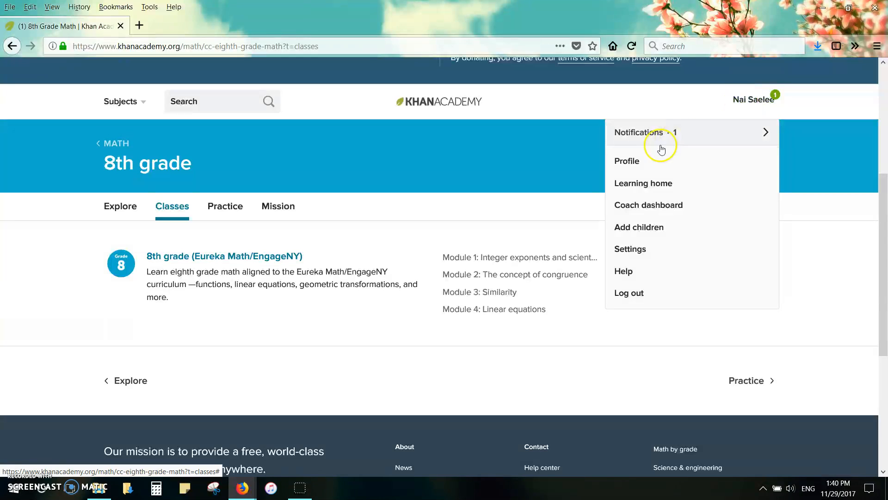
left_click(662, 210)
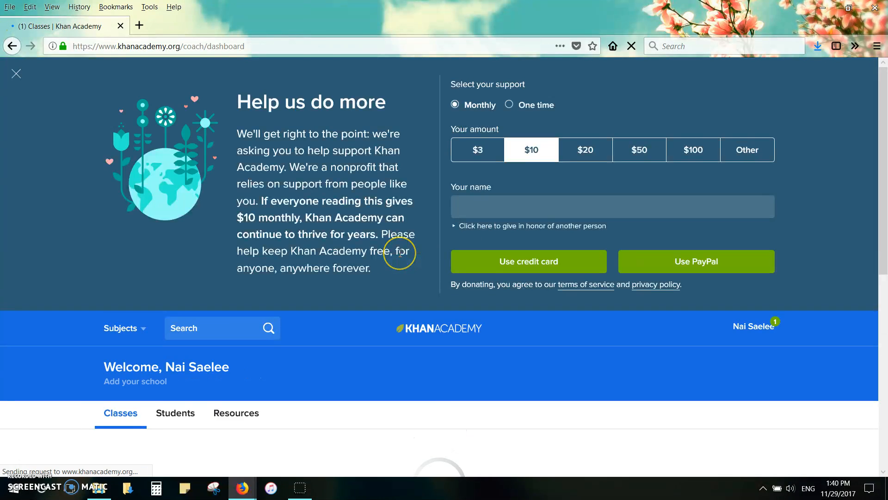
scroll(401, 253, "down", 4)
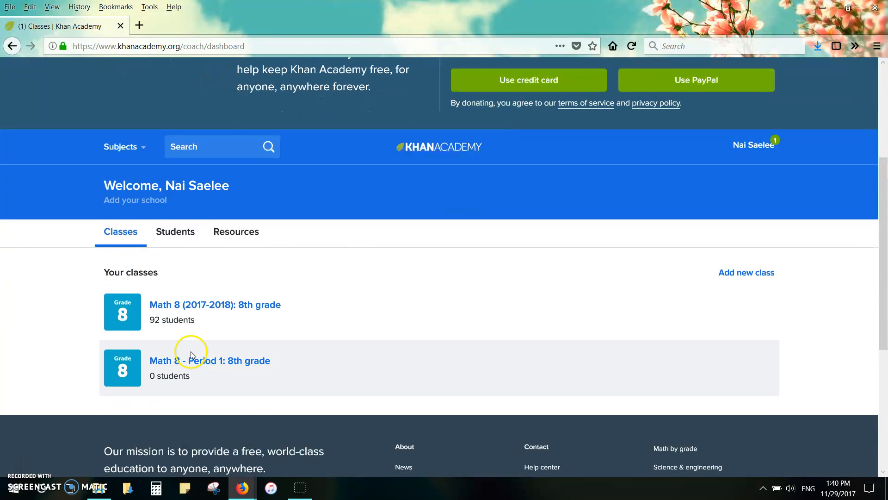
left_click(193, 306)
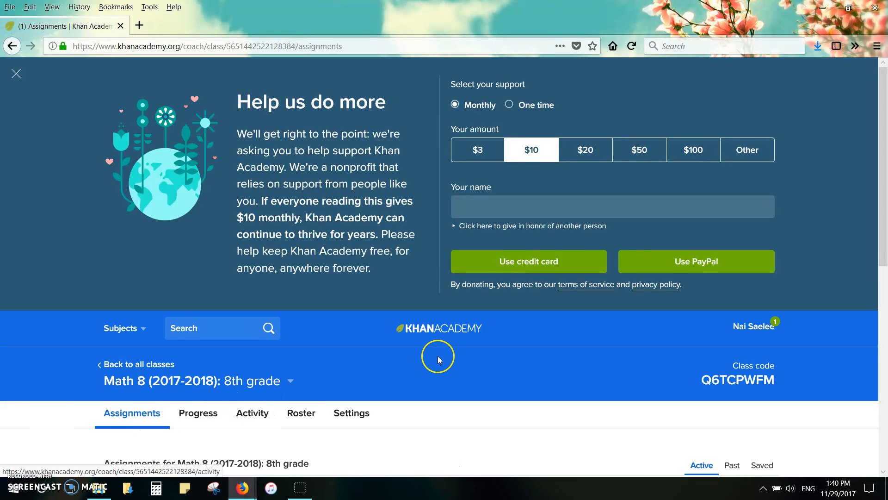
Examine the past assignments of the Math 8 (2017-2018) class, including their due dates and completion figures
scroll(439, 357, "down", 5)
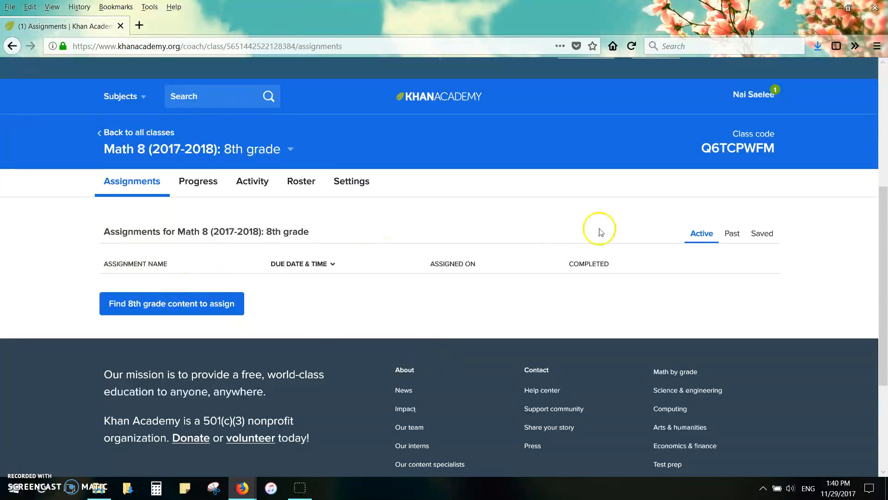
left_click(733, 234)
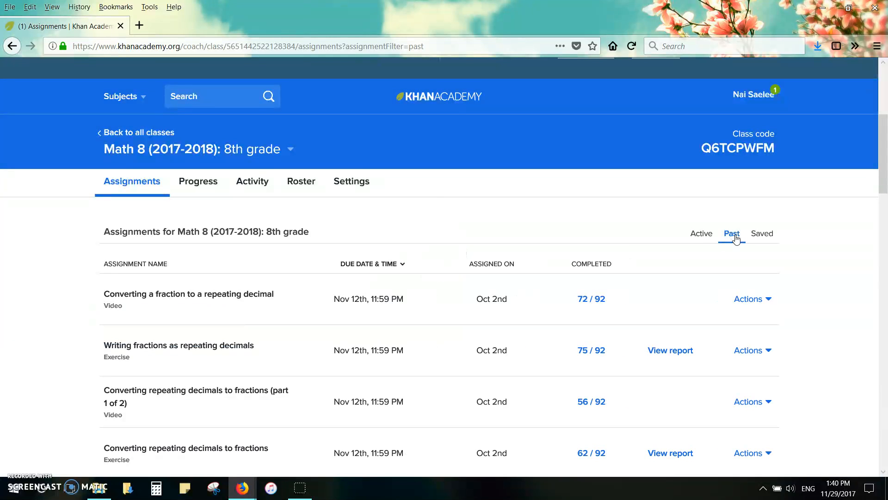
scroll(541, 315, "down", 3)
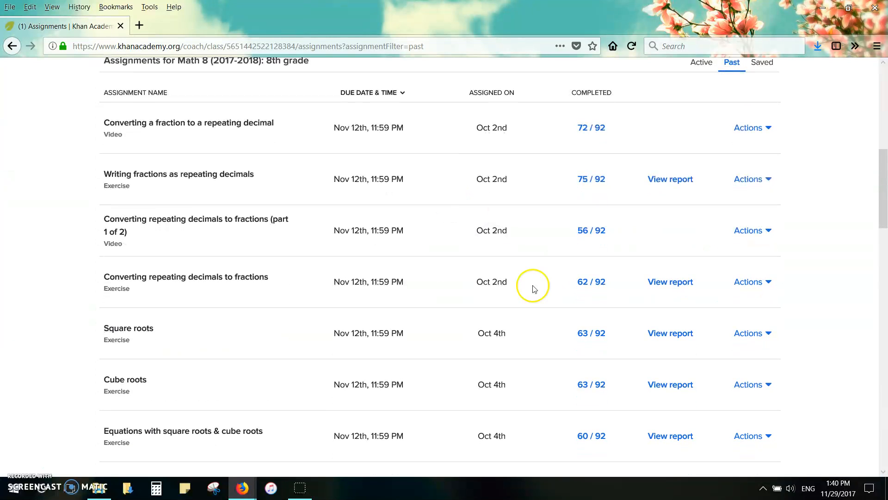
scroll(610, 326, "up", 4)
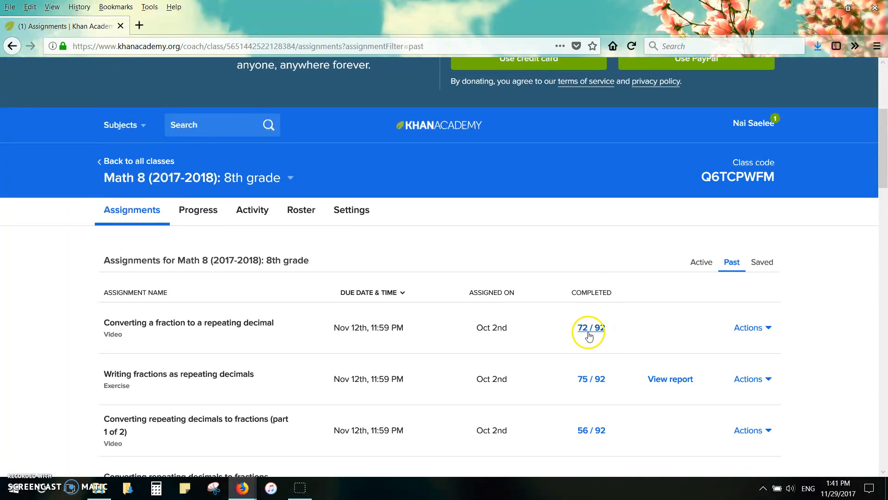
scroll(613, 353, "down", 1)
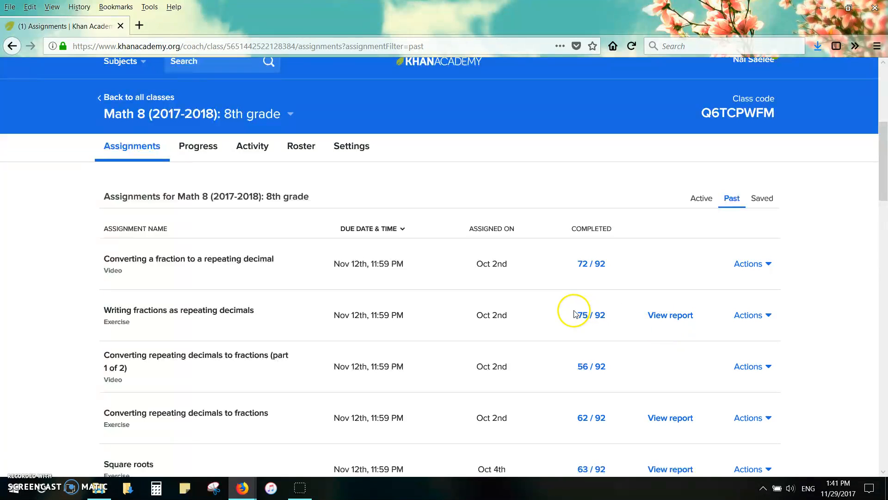
scroll(194, 312, "down", 2)
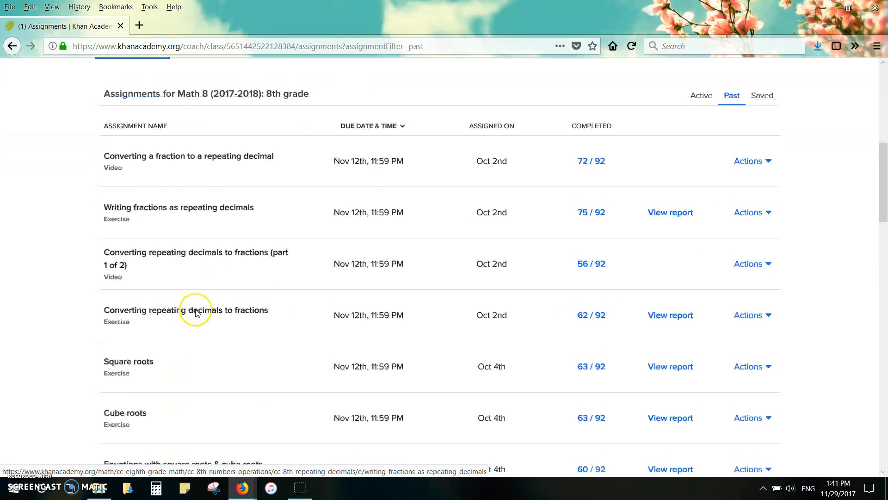
scroll(238, 356, "down", 7)
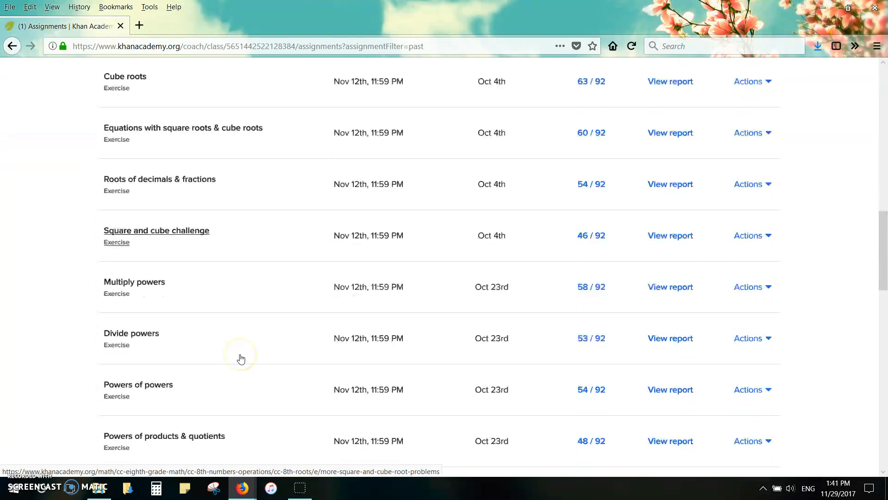
scroll(240, 357, "down", 2)
scroll(240, 357, "up", 5)
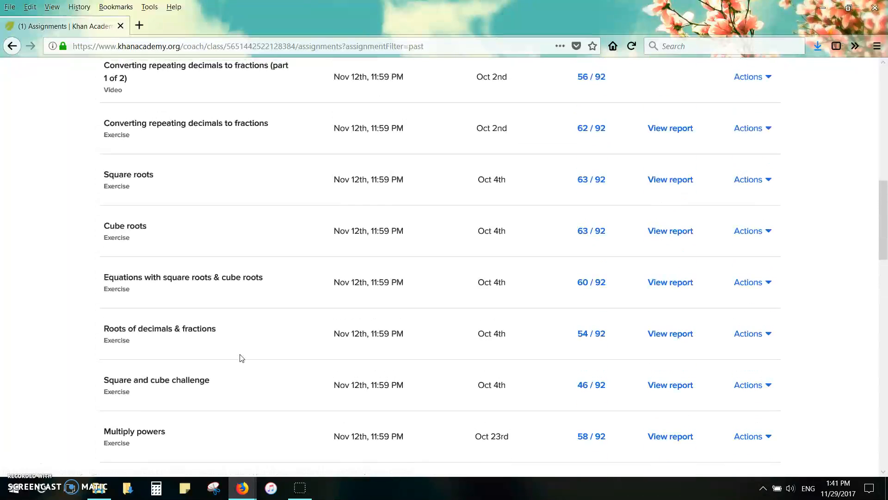
scroll(240, 357, "up", 8)
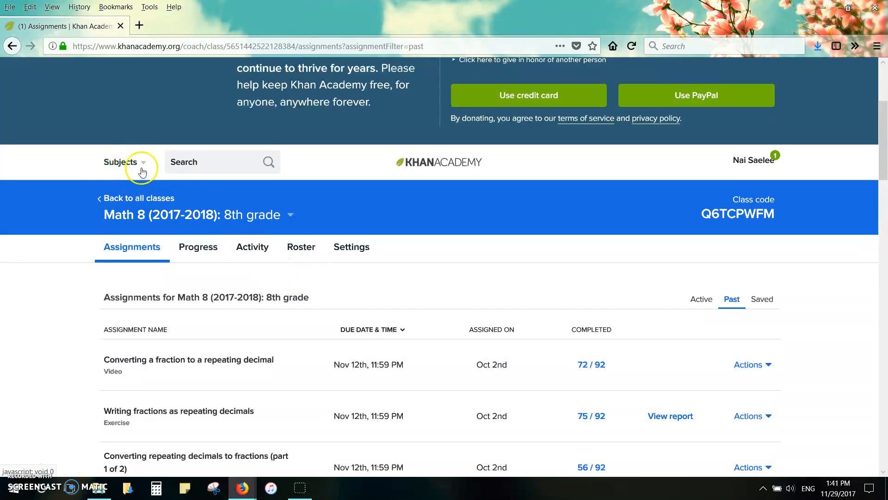
View the class's activity report showing the time active per student
left_click(248, 246)
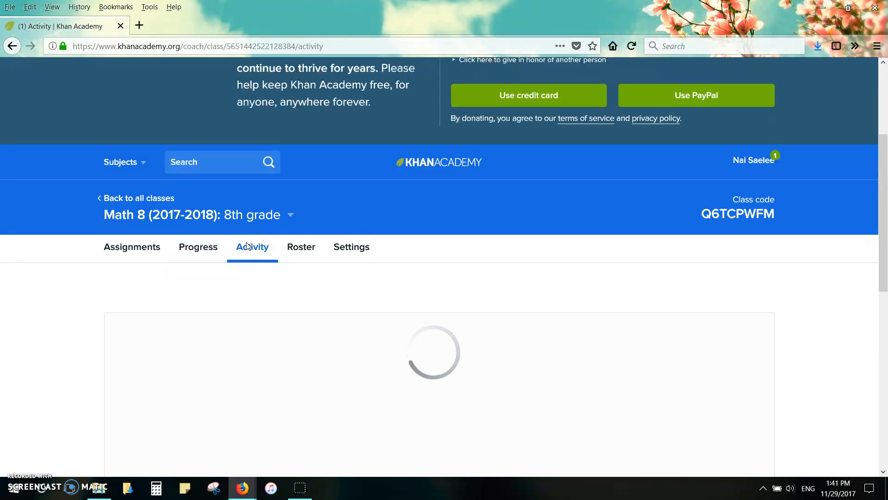
scroll(83, 329, "down", 3)
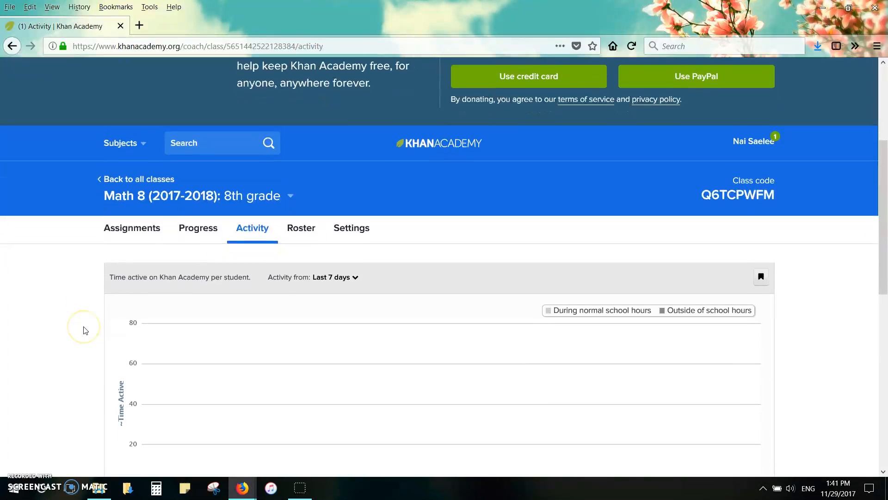
scroll(84, 329, "down", 5)
scroll(83, 329, "up", 10)
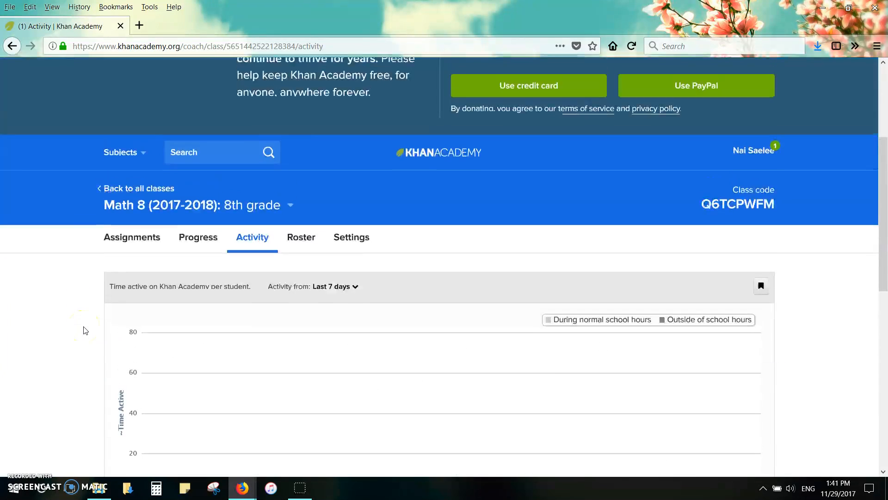
Examine the class's progress by skill for the 8th grade mission, particularly the Numbers and operations skills
left_click(198, 366)
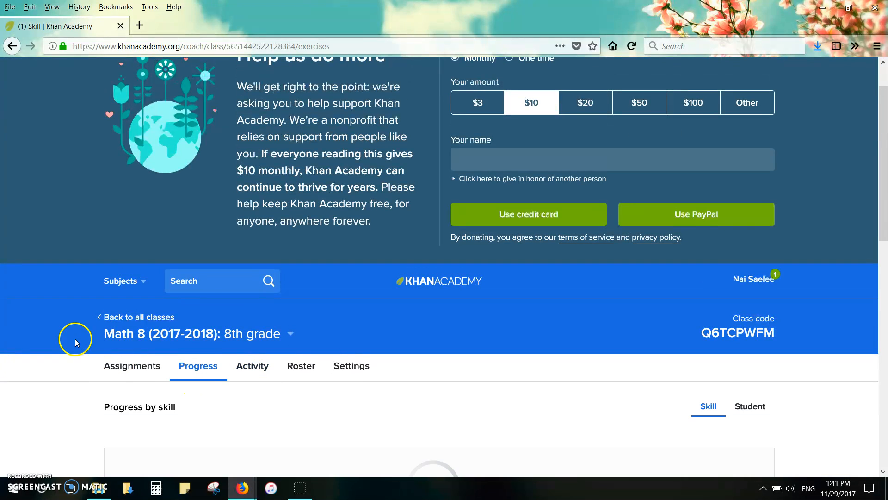
scroll(68, 339, "down", 3)
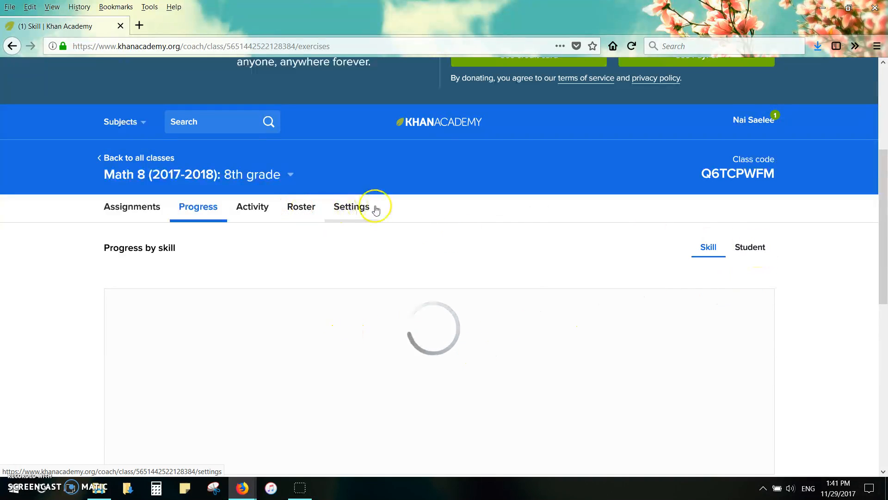
scroll(660, 171, "up", 2)
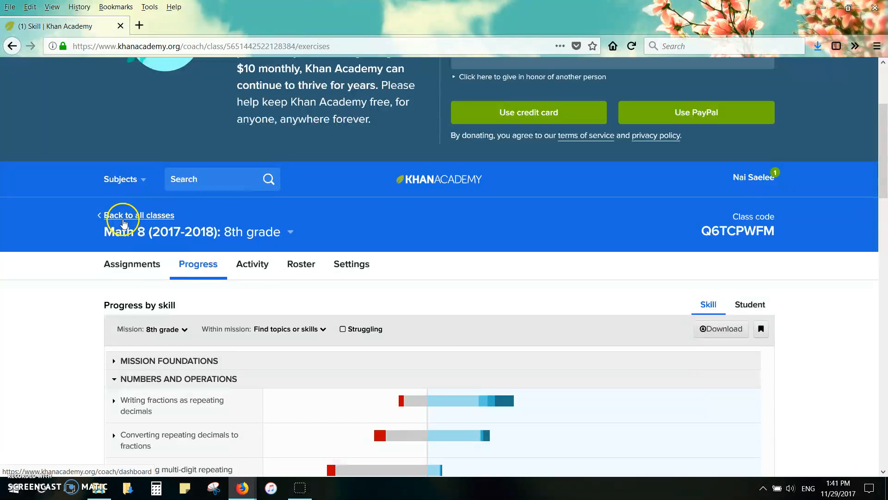
scroll(312, 322, "down", 4)
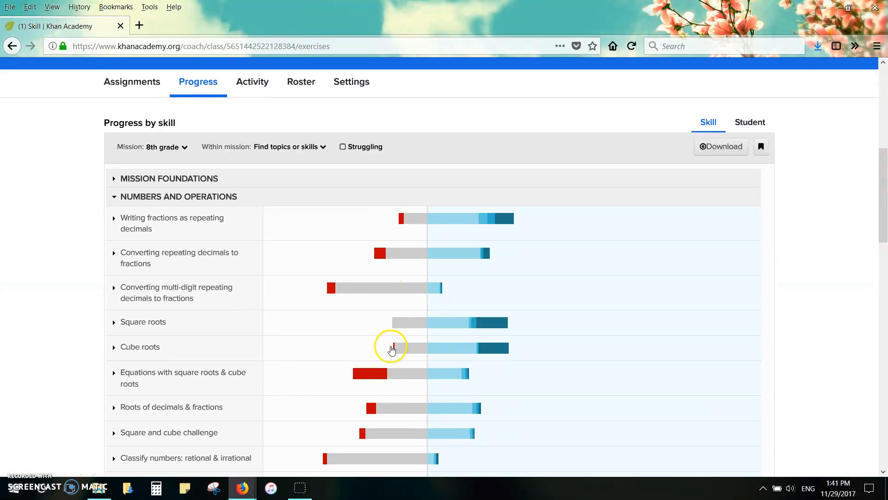
scroll(392, 349, "down", 2)
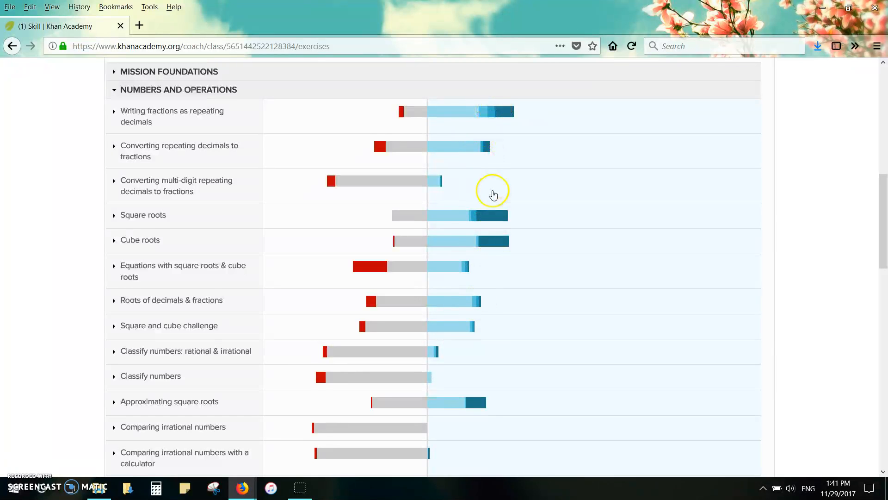
scroll(494, 195, "down", 4)
scroll(493, 194, "up", 6)
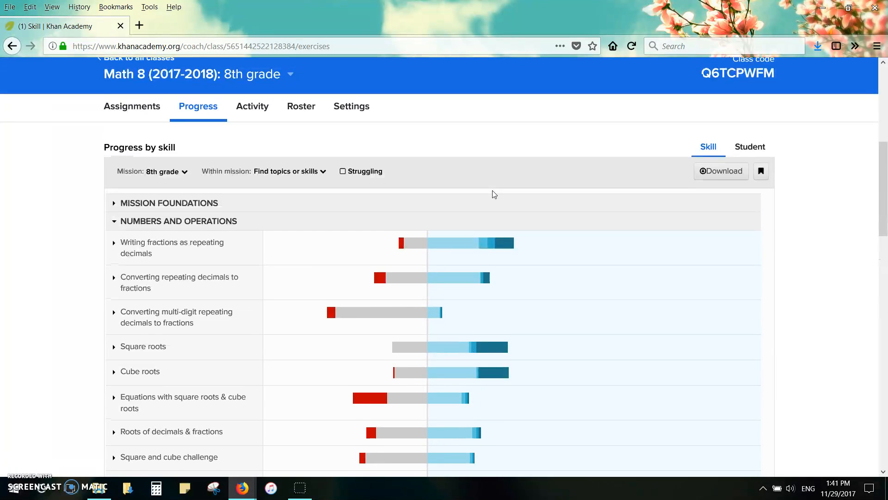
scroll(493, 195, "up", 2)
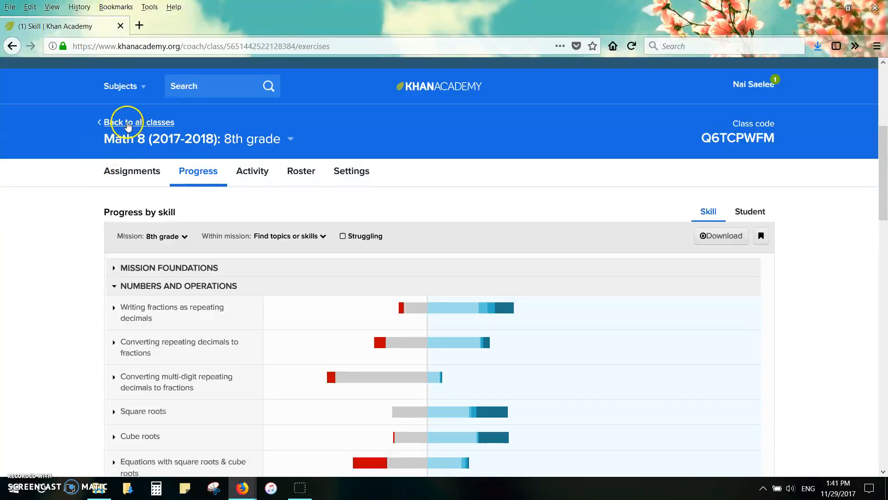
Return to the list of all classes and reopen the Math 8 (2017-2018) class
left_click(128, 125)
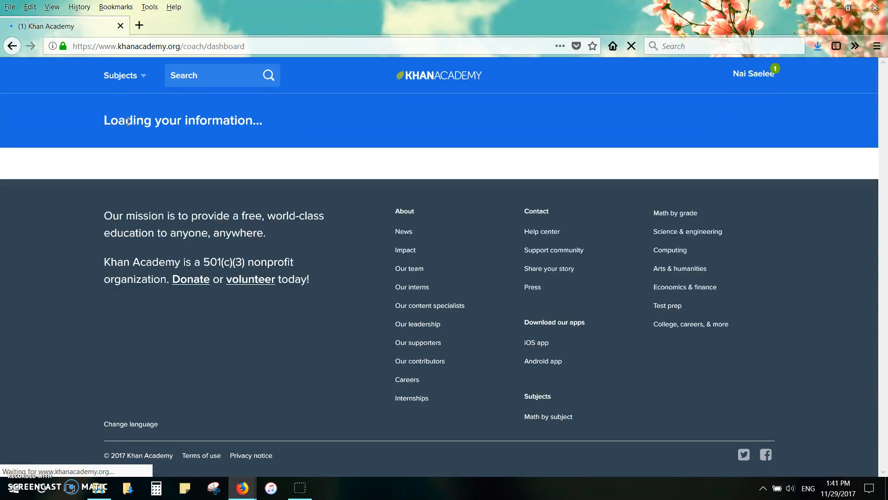
scroll(241, 249, "down", 3)
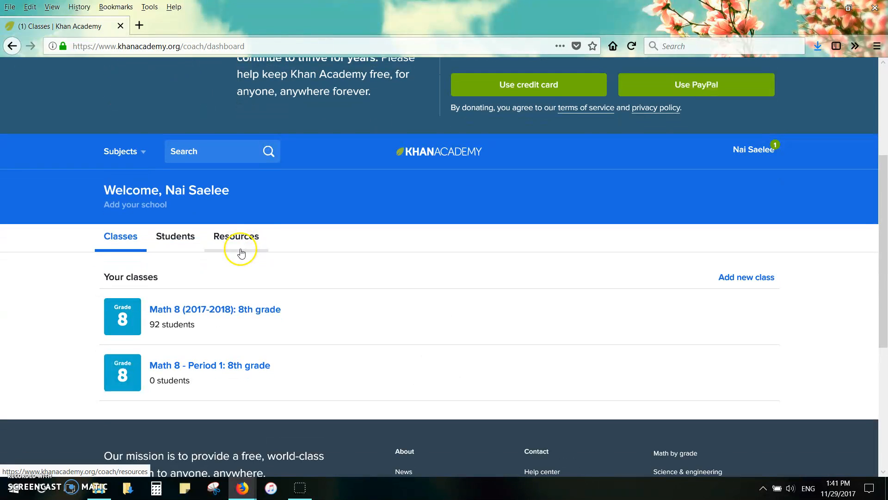
left_click(239, 316)
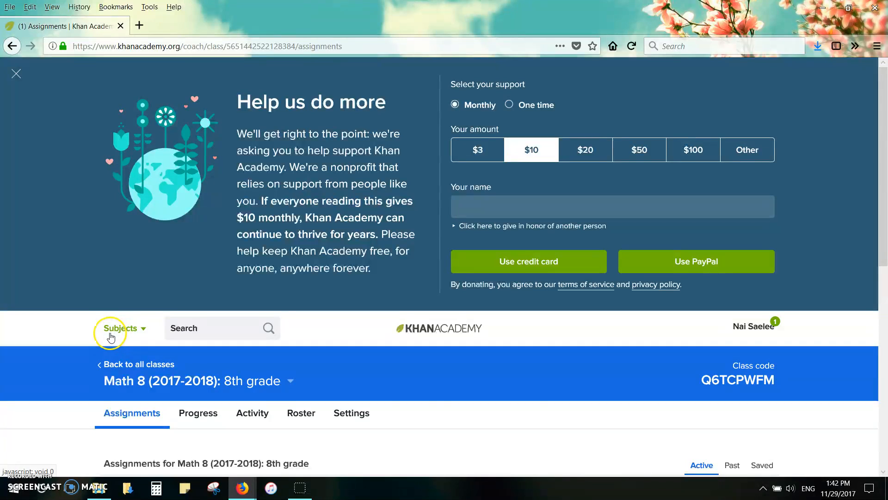
Go to the 8th grade math subject and open its Linear equations and functions unit
left_click(113, 337)
scroll(255, 370, "down", 4)
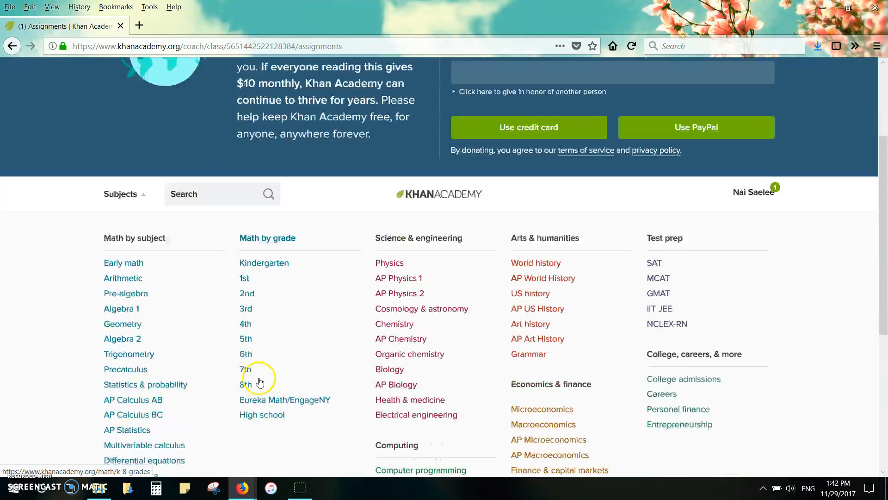
left_click(247, 337)
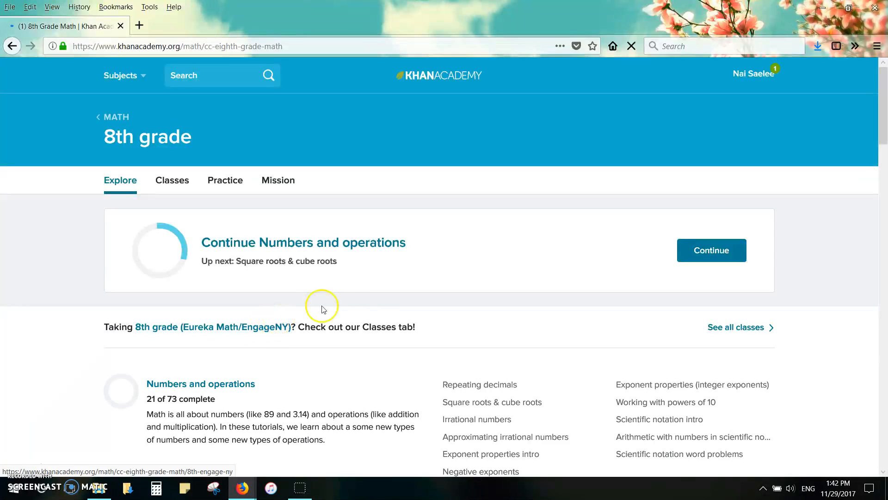
scroll(378, 305, "down", 4)
scroll(378, 306, "down", 5)
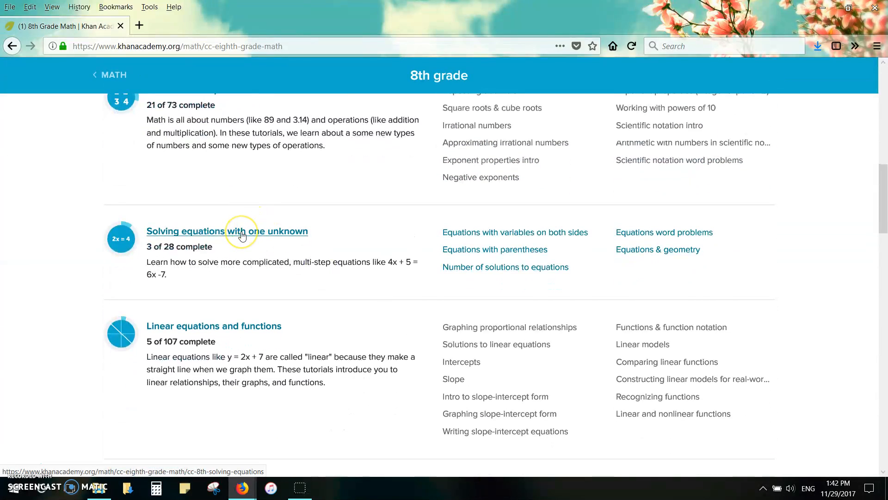
scroll(240, 236, "down", 3)
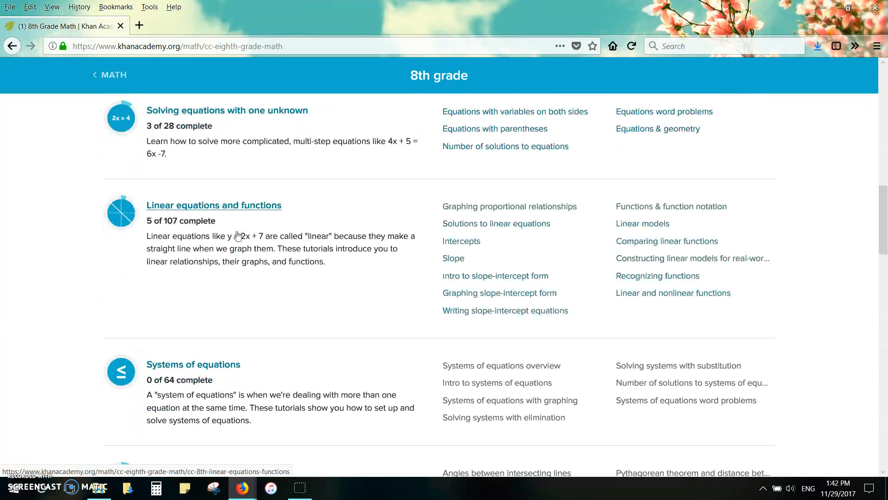
left_click(214, 206)
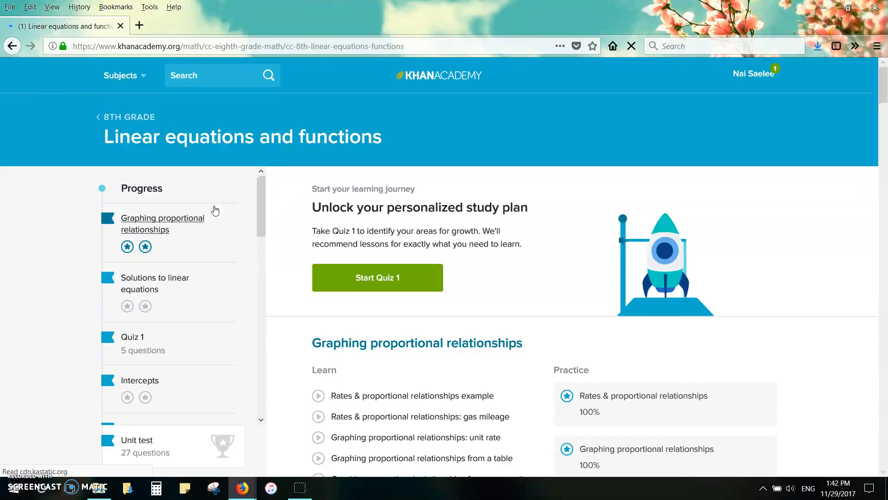
Find the Slope lesson in the unit and open its Slope from two points practice exercise
scroll(382, 245, "down", 6)
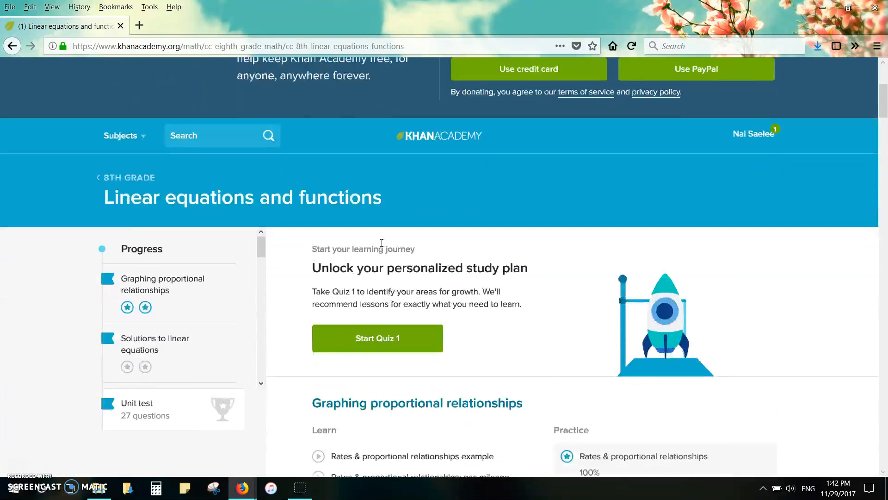
scroll(382, 247, "down", 7)
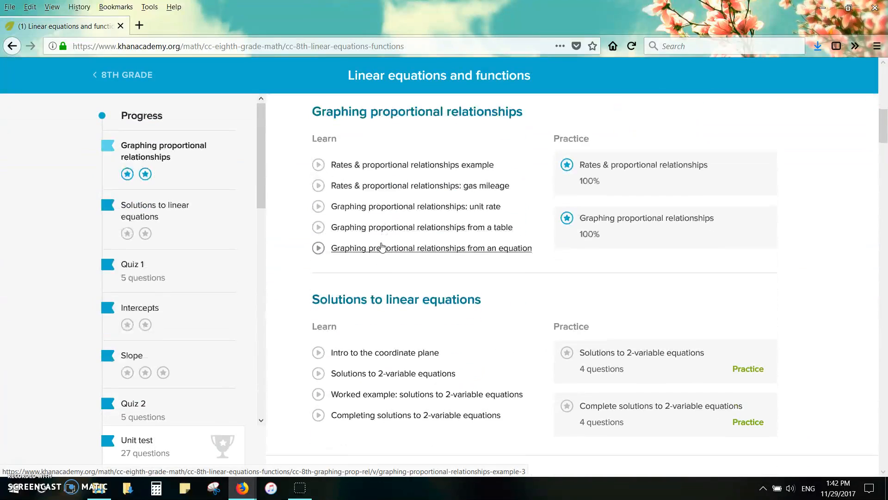
scroll(382, 248, "down", 6)
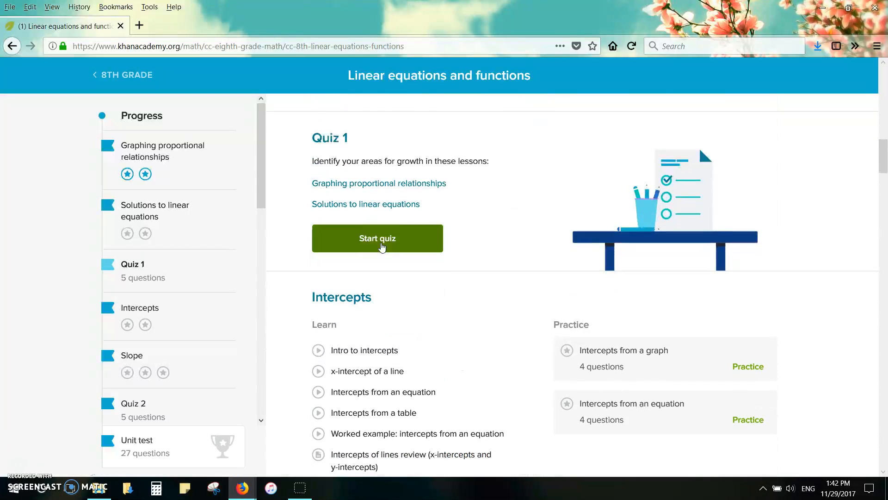
scroll(382, 246, "down", 5)
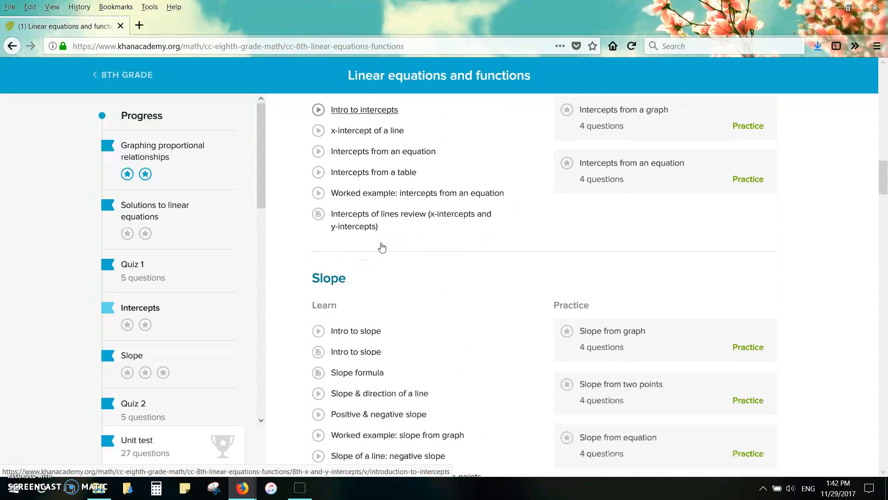
scroll(381, 247, "down", 2)
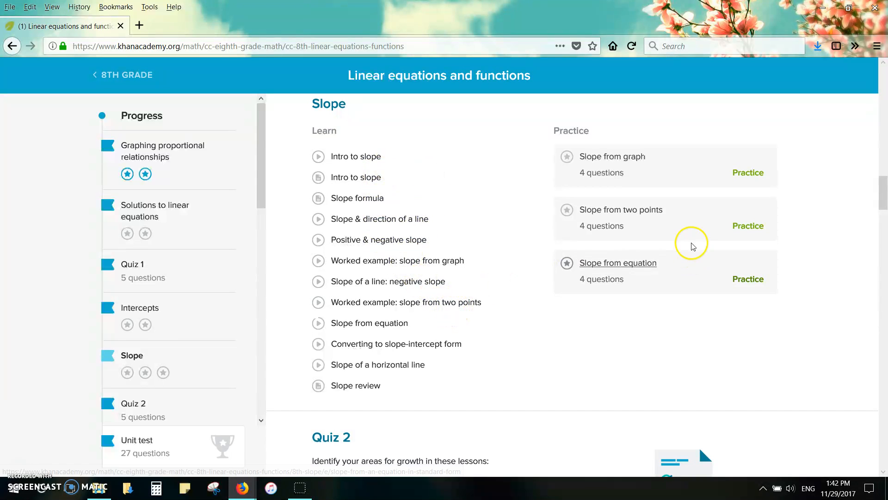
left_click(639, 211)
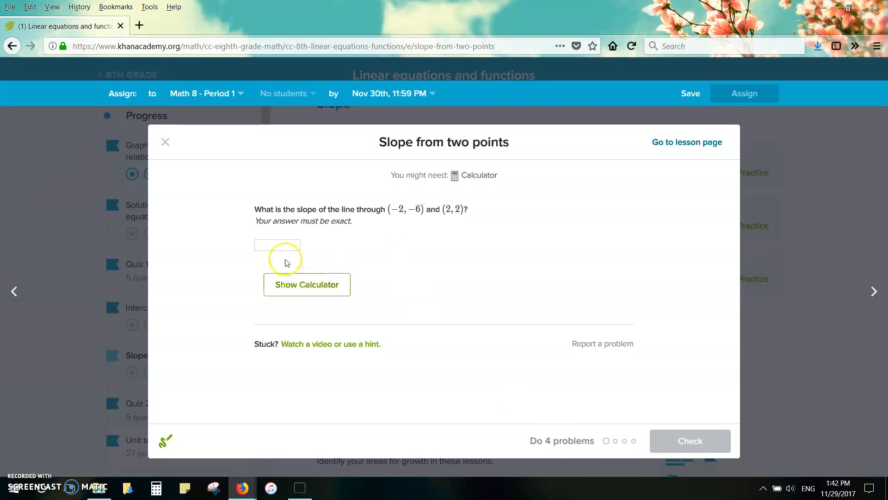
Set the exercise's assignment class to Math 8 (2017-2018) only, deselecting Math 8 - Period 1
left_click(199, 95)
left_click(261, 140)
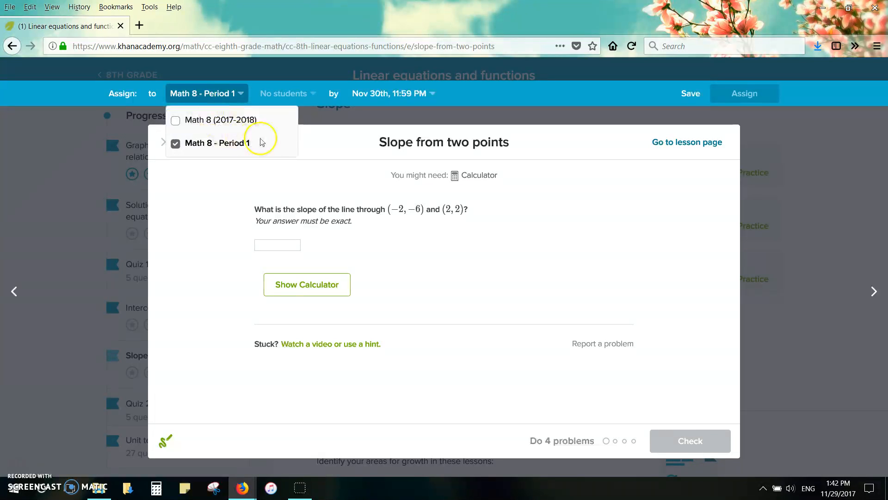
left_click(236, 125)
left_click(180, 142)
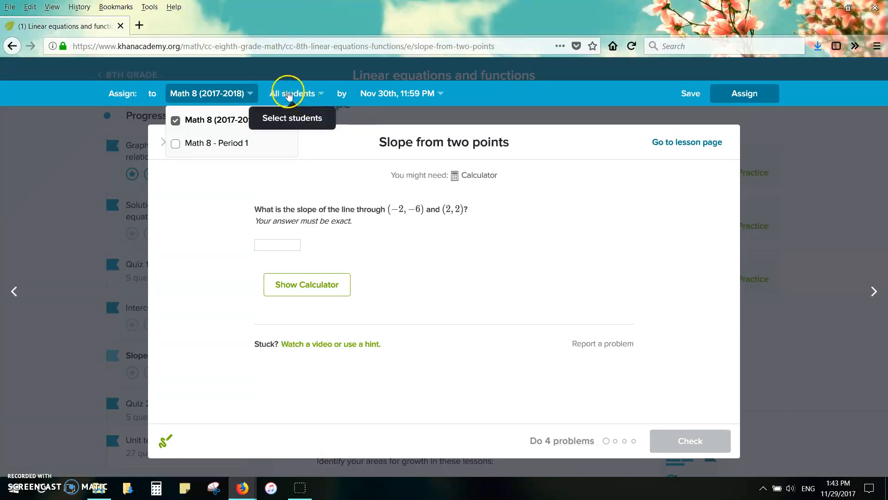
Set the due date to Dec 1st, assign Slope from two points to the class, and close the exercise
left_click(404, 95)
left_click(464, 231)
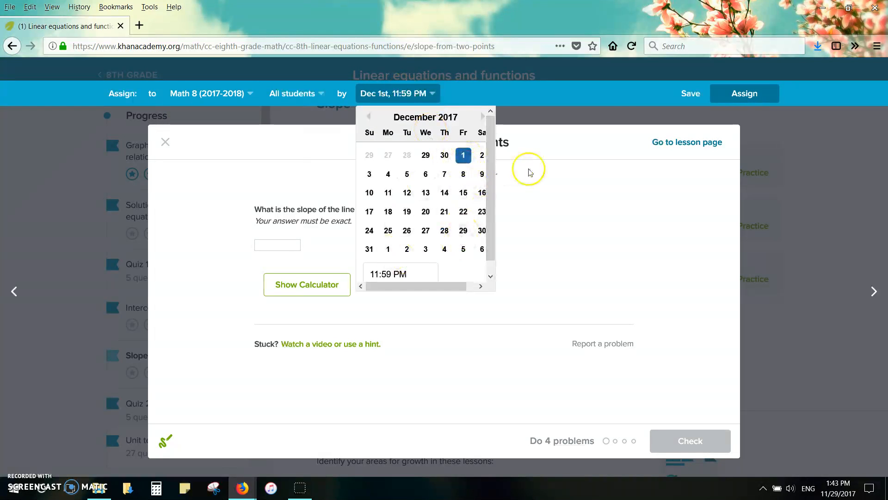
left_click(627, 98)
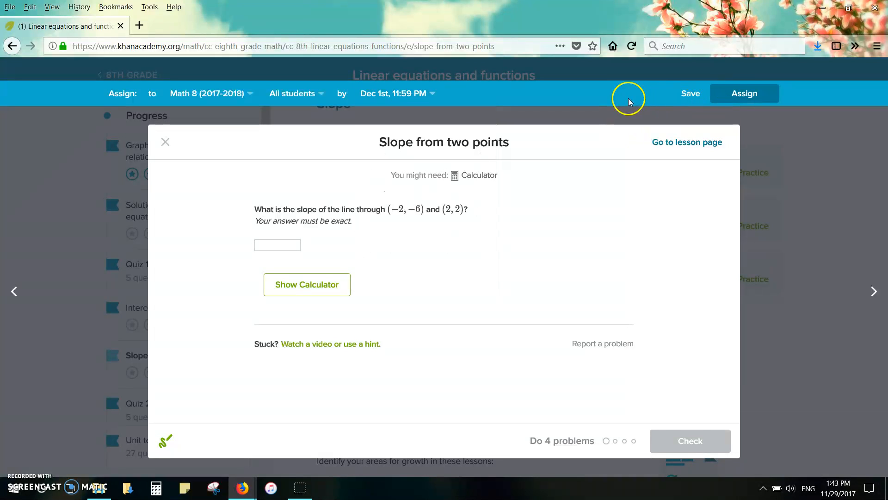
left_click(744, 94)
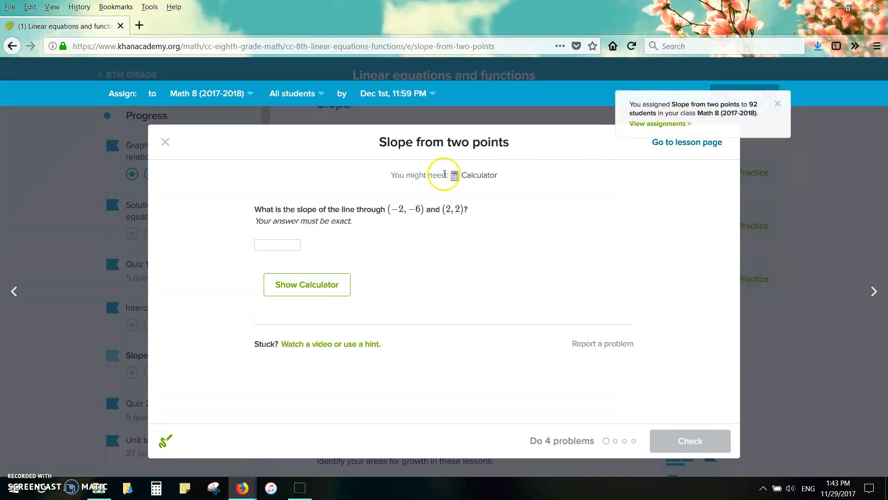
left_click(165, 142)
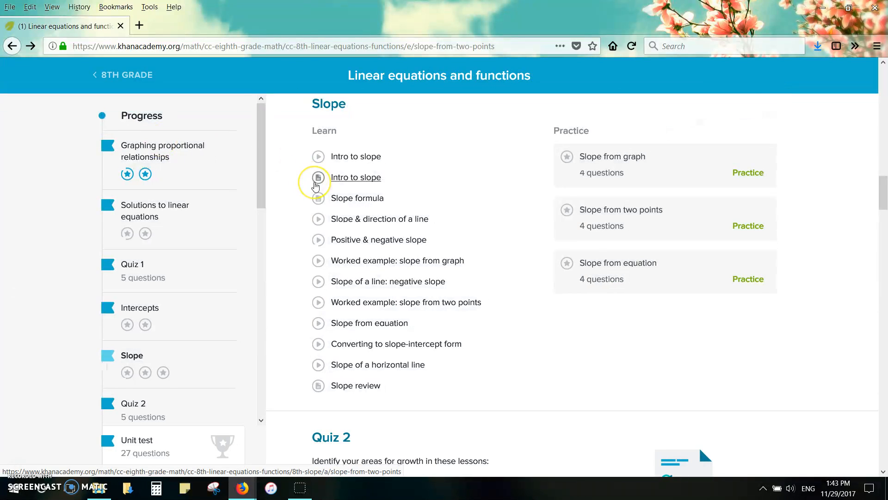
Leave the Linear equations and functions unit and go to the coach dashboard
scroll(318, 180, "up", 10)
scroll(316, 185, "up", 15)
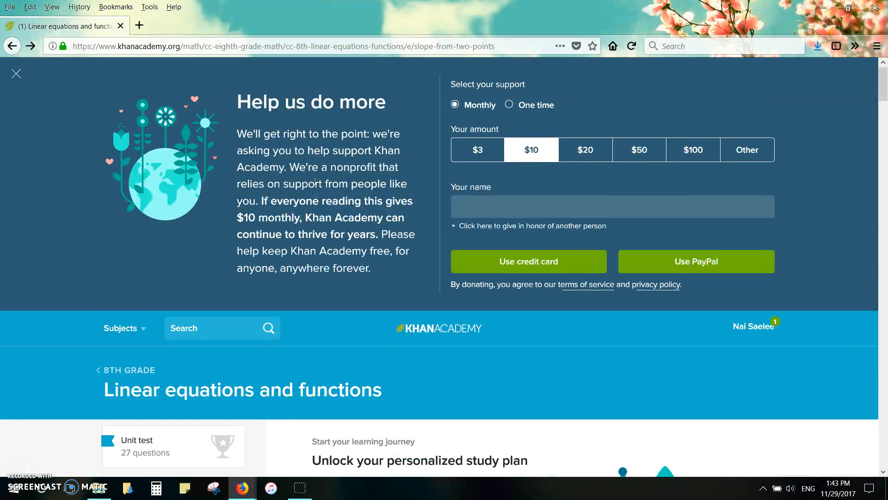
scroll(315, 185, "down", 2)
scroll(315, 183, "up", 3)
scroll(314, 184, "down", 1)
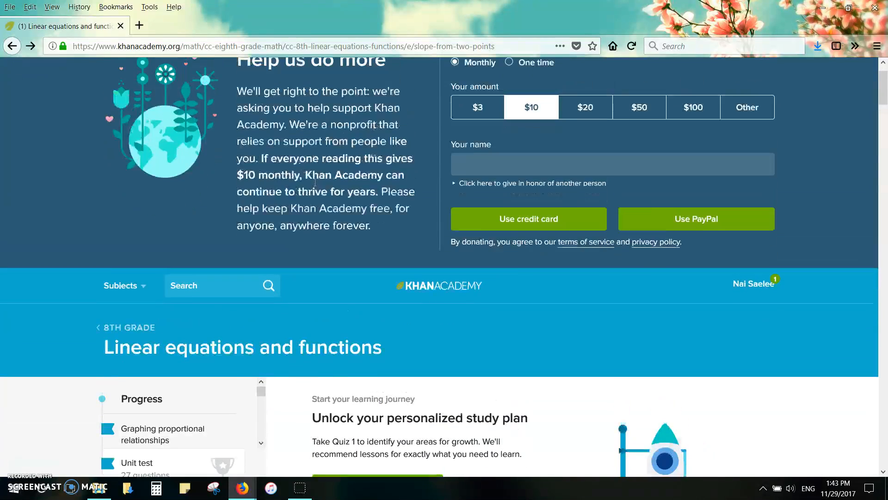
scroll(315, 183, "up", 2)
scroll(685, 139, "down", 5)
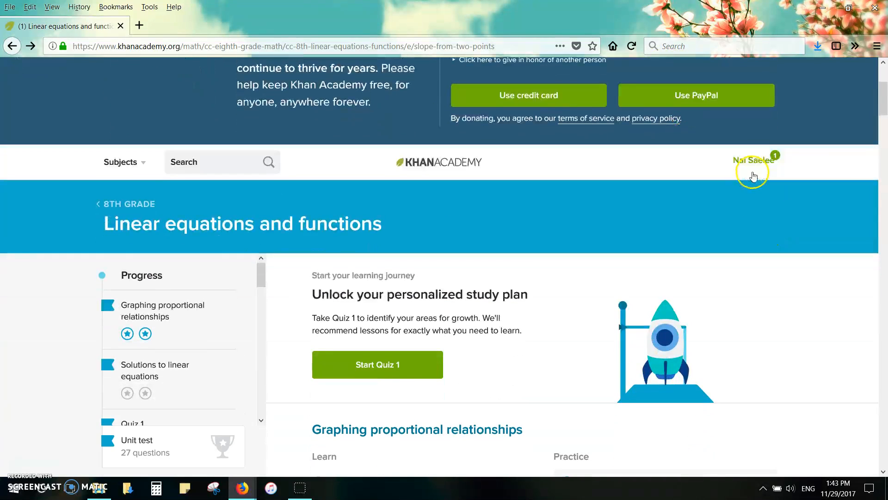
left_click(762, 166)
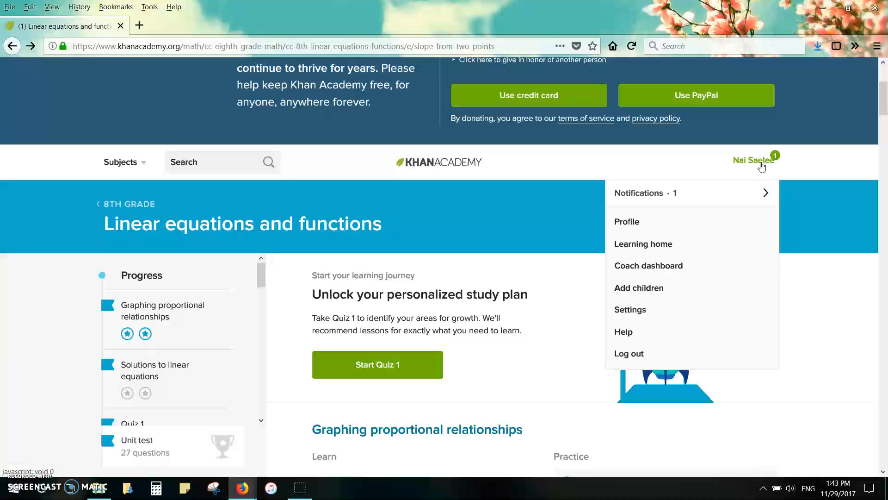
left_click(670, 268)
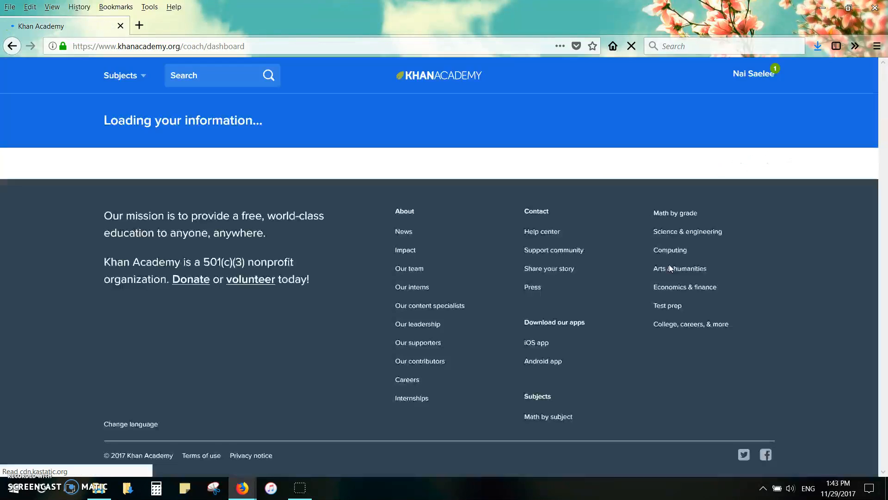
Open the Math 8 (2017-2018) class and review its active assignments
scroll(418, 275, "down", 5)
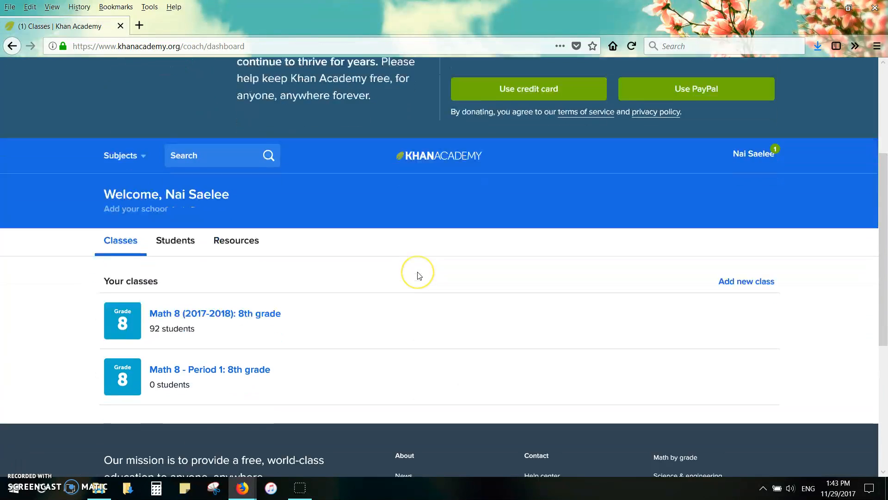
left_click(191, 279)
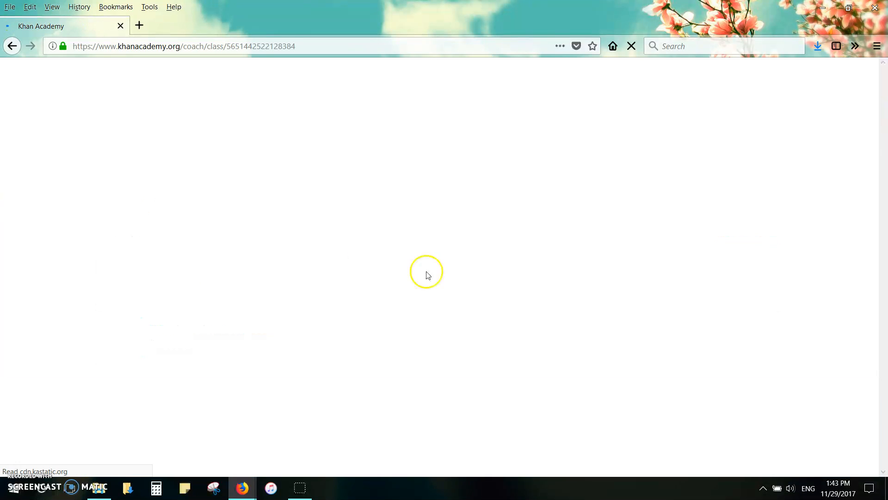
scroll(482, 280, "down", 4)
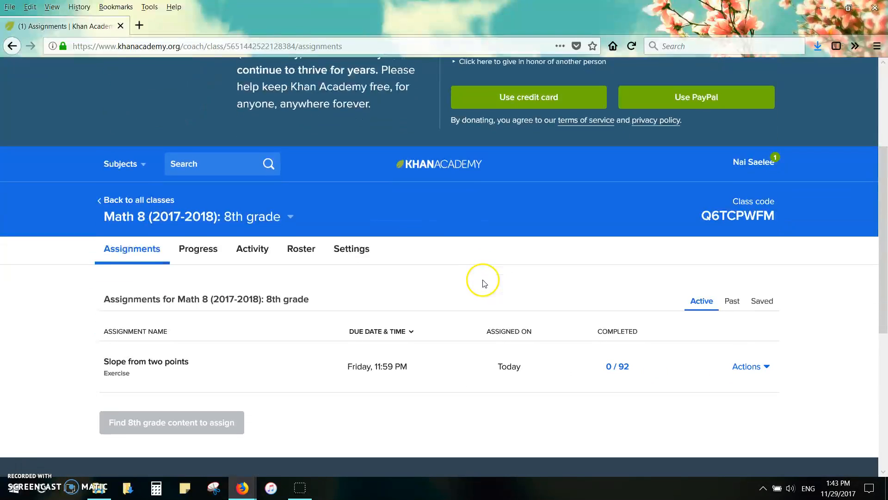
scroll(483, 280, "down", 3)
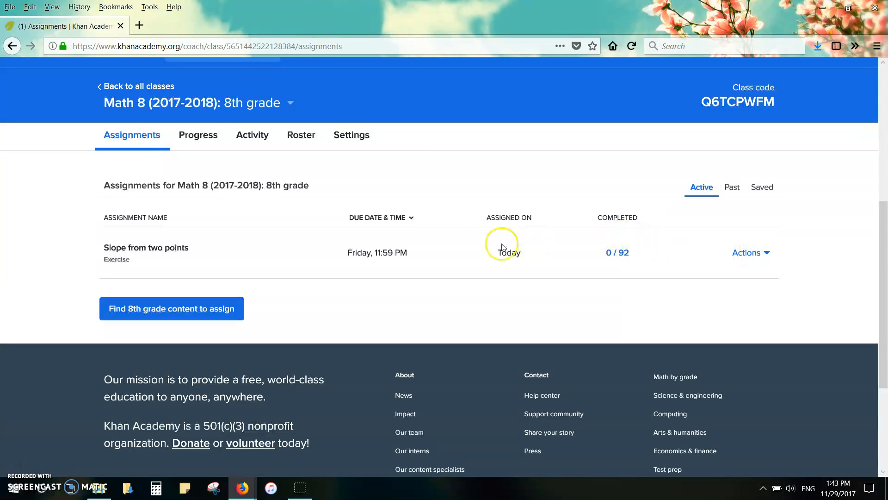
Open the Slope from two points assignment for editing, look through its student selection list, and close it without saving
left_click(756, 258)
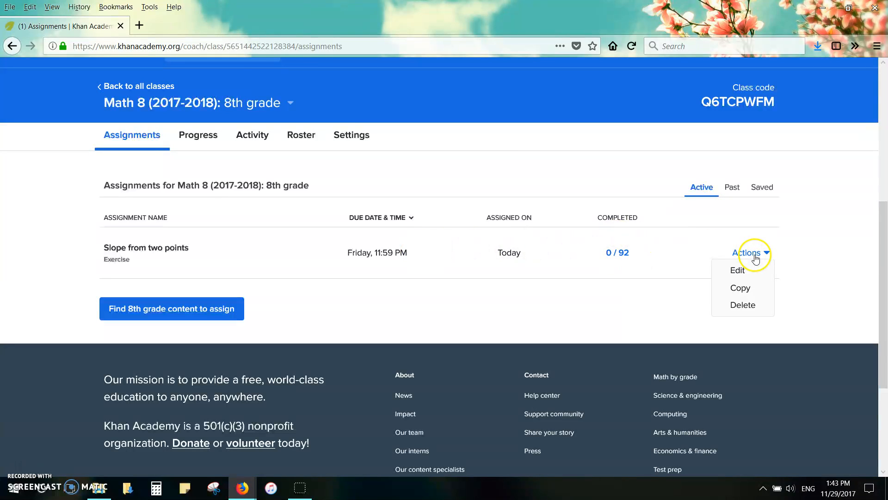
left_click(743, 270)
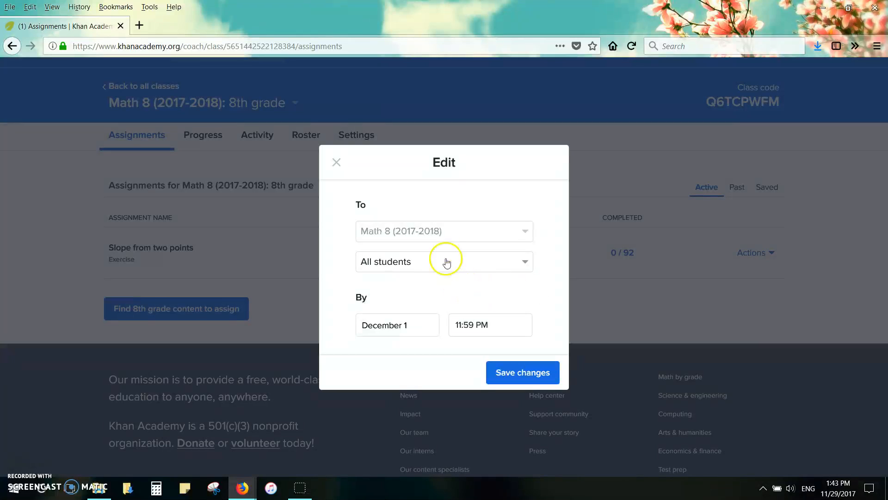
left_click(404, 268)
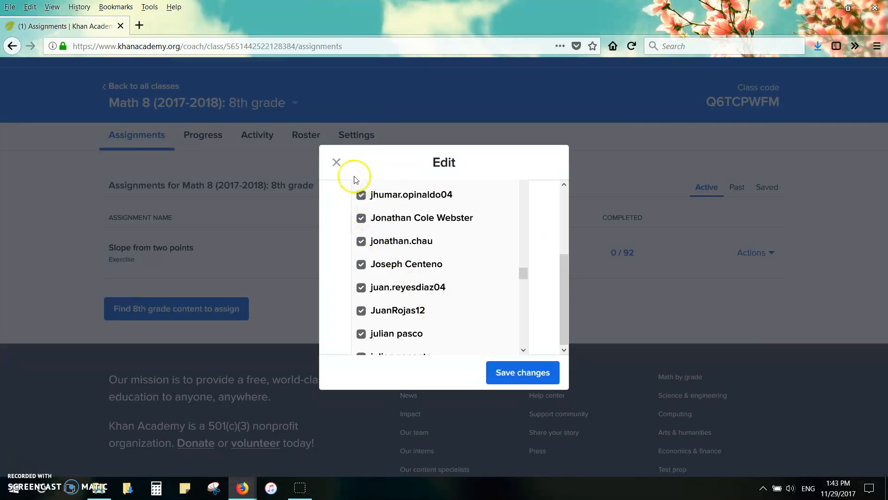
scroll(408, 280, "down", 2)
scroll(409, 280, "up", 1)
scroll(409, 280, "down", 3)
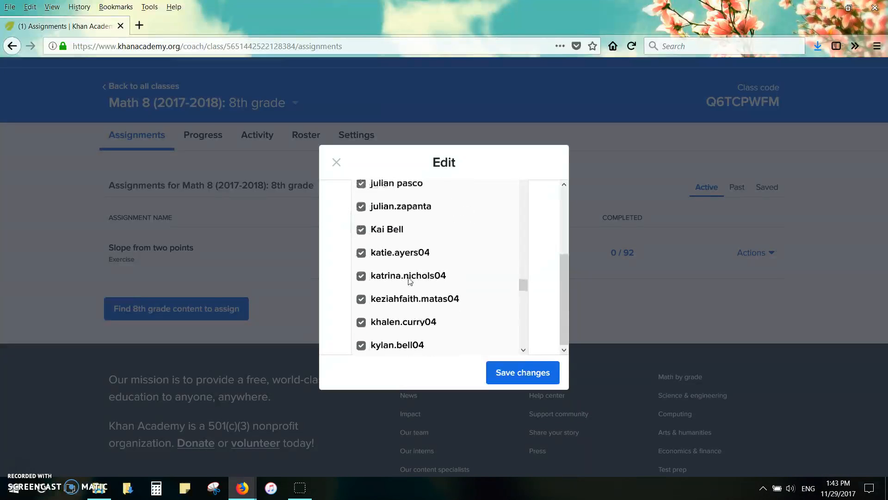
scroll(405, 238, "up", 3)
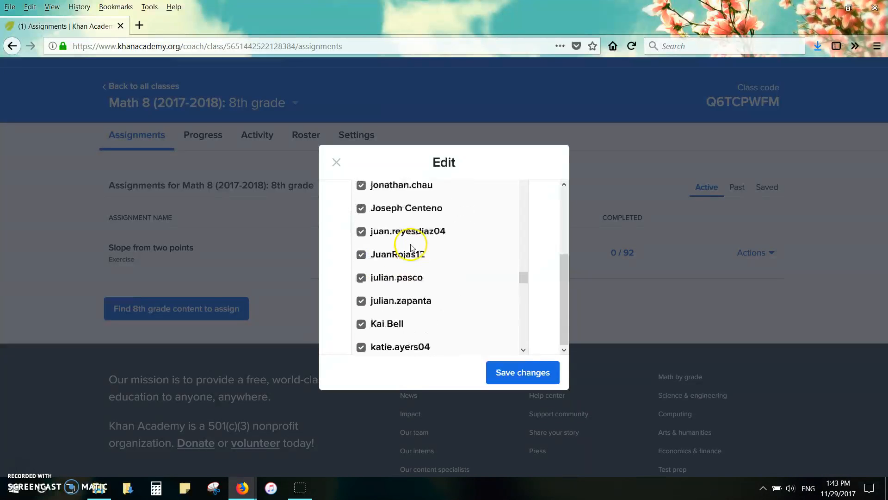
left_click(335, 163)
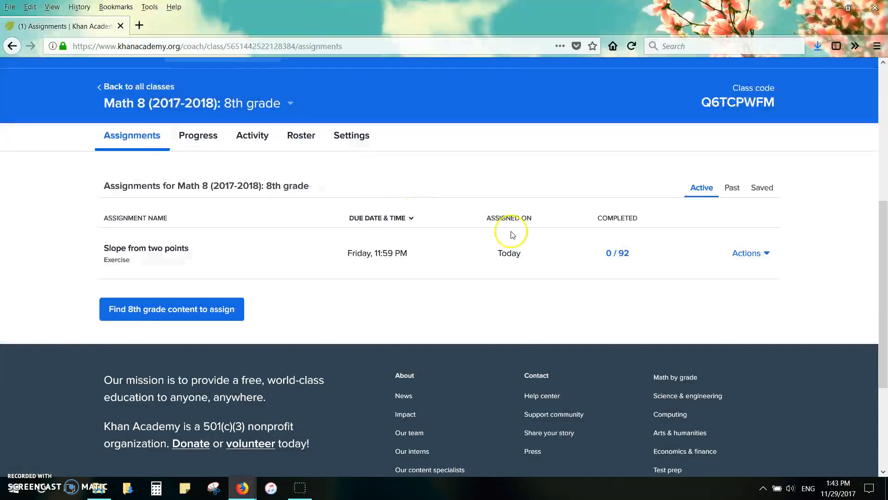
Reopen the assignment's edit settings to review the recipients and due date, and close them without saving
left_click(747, 254)
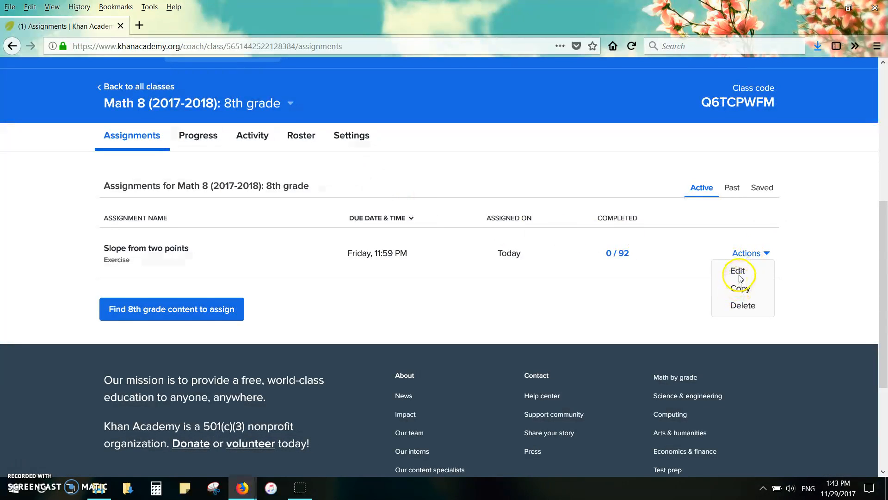
left_click(739, 272)
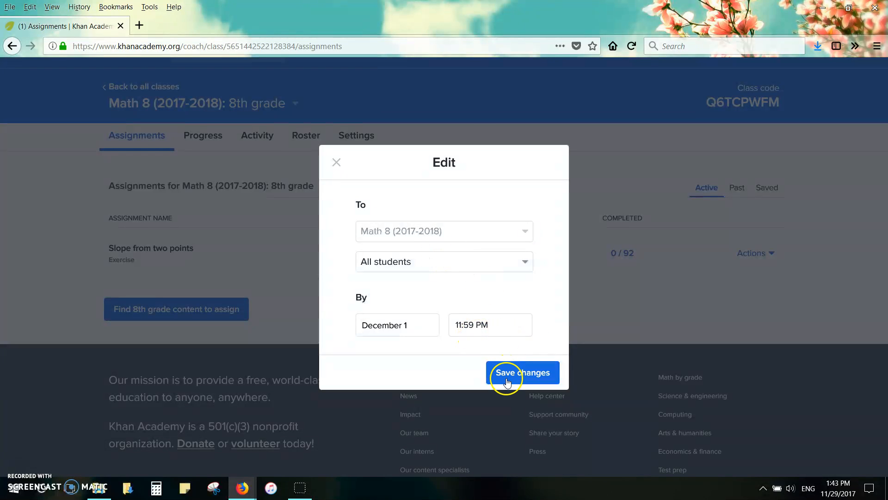
left_click(336, 162)
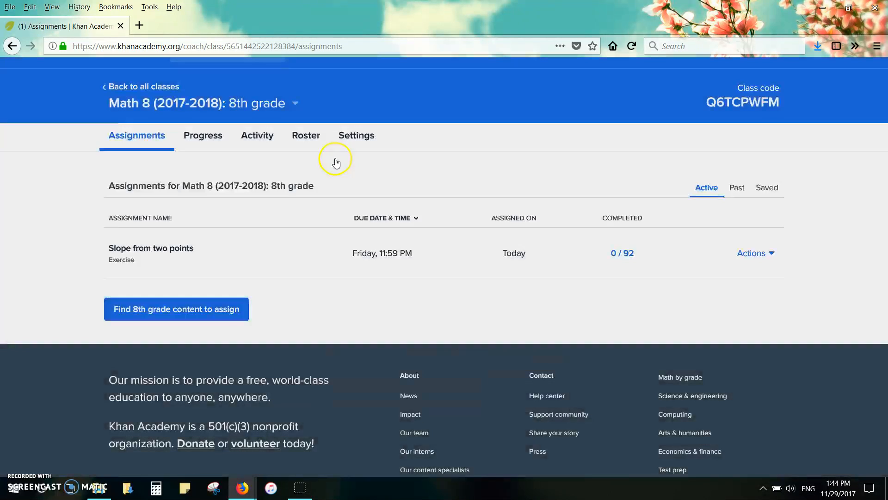
Go to the 8th grade math subject again and open its Linear equations and functions unit
scroll(331, 309, "up", 2)
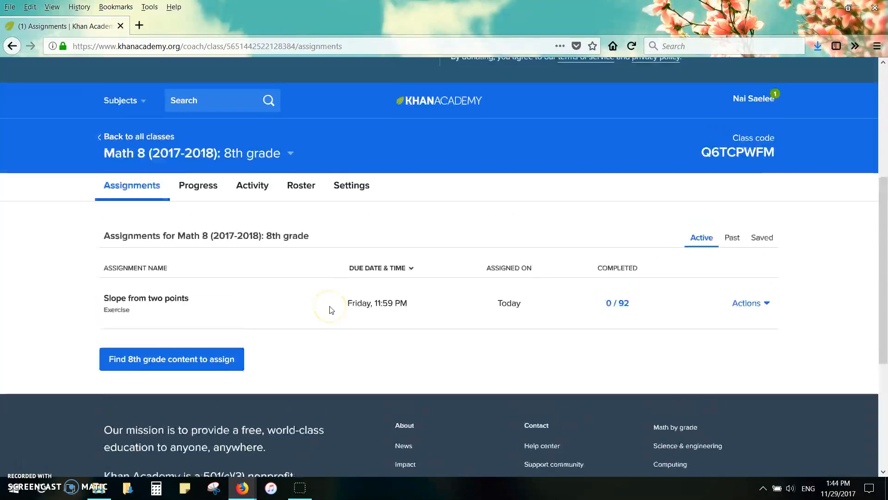
scroll(260, 215, "up", 3)
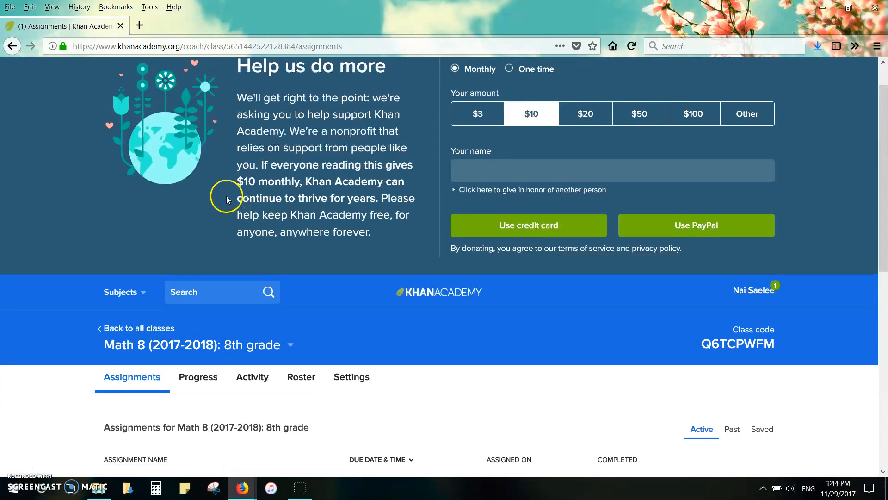
scroll(224, 193, "up", 2)
left_click(121, 328)
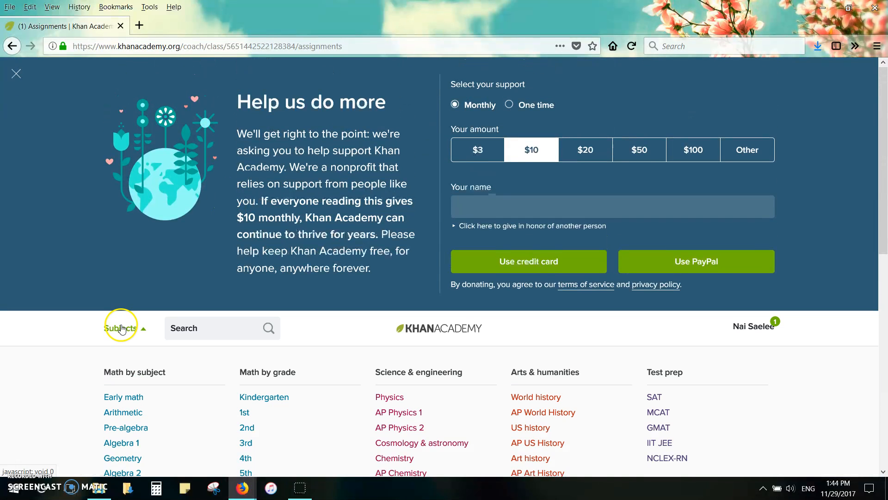
scroll(318, 376, "down", 4)
left_click(246, 330)
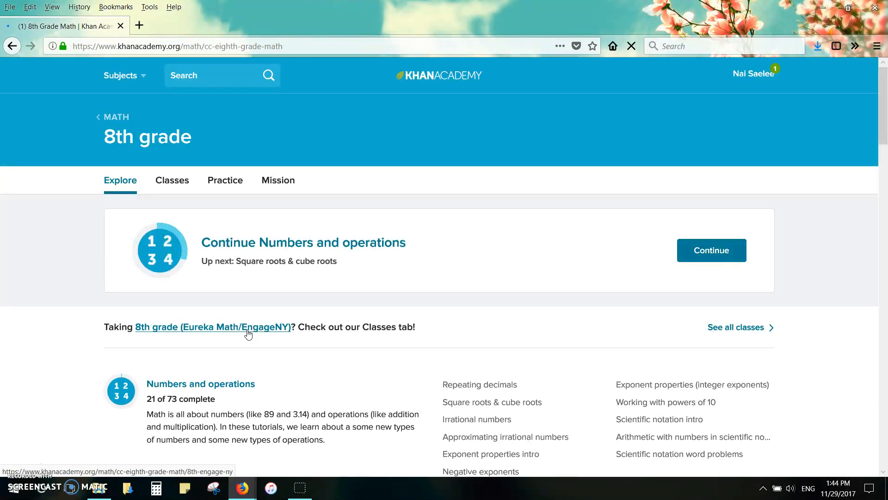
scroll(249, 333, "down", 8)
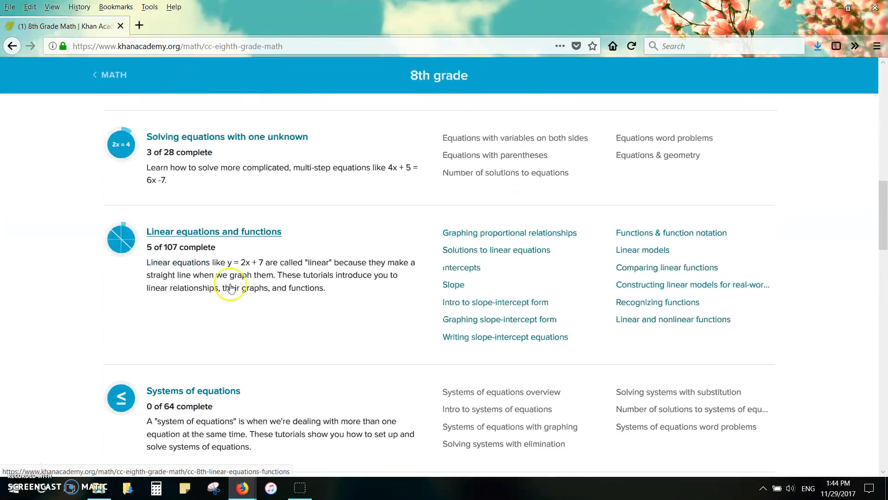
left_click(220, 238)
Preview the Rates & proportional relationships example video under Graphing proportional relationships and close it
scroll(219, 240, "down", 3)
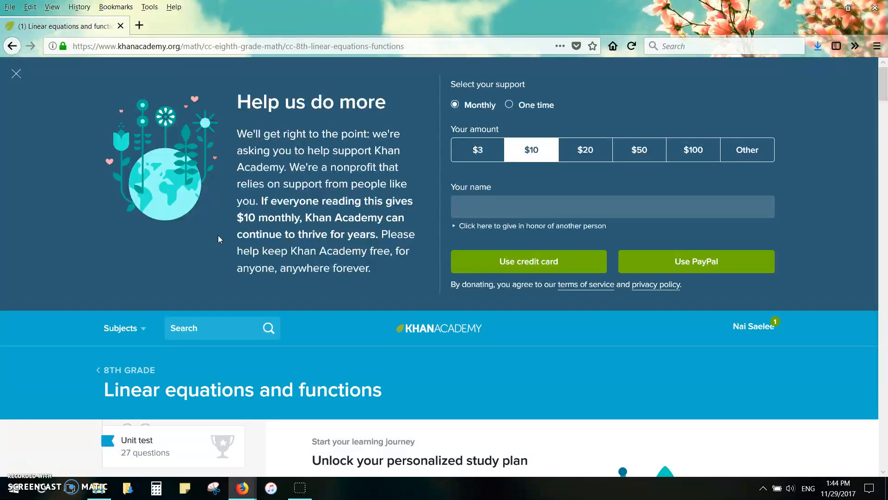
scroll(447, 282, "down", 3)
scroll(446, 282, "down", 3)
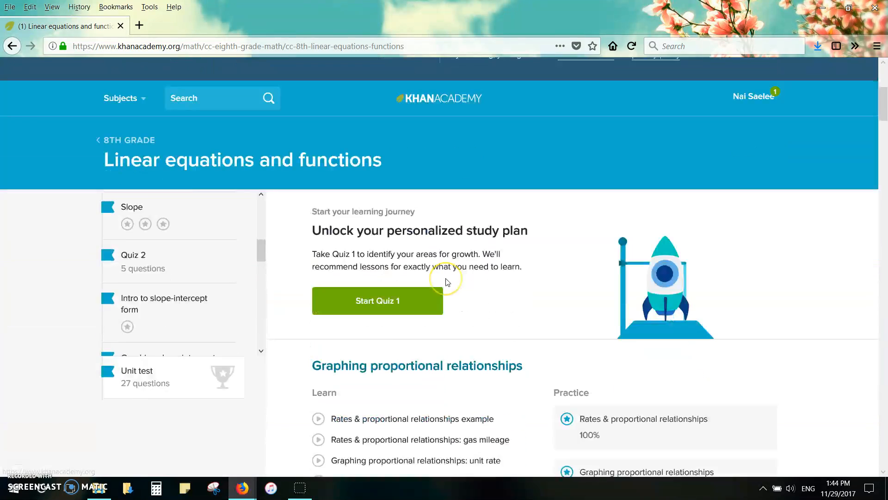
scroll(418, 150, "down", 2)
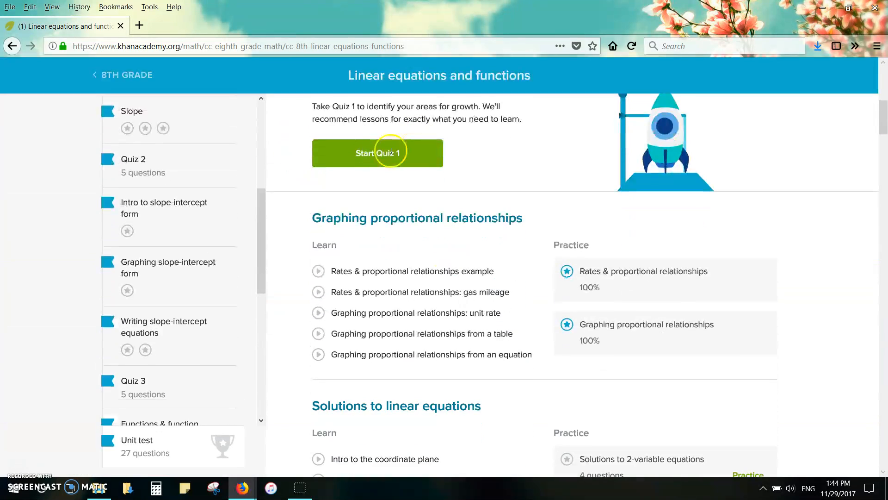
scroll(441, 182, "up", 1)
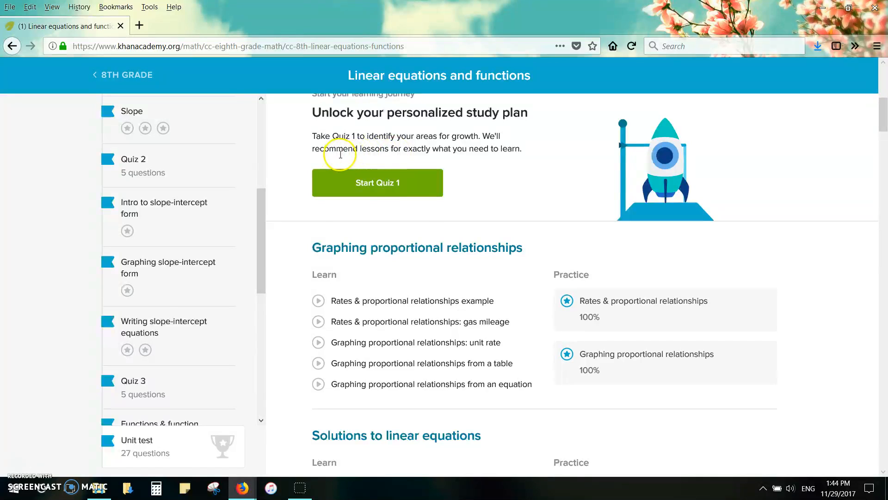
scroll(466, 152, "down", 1)
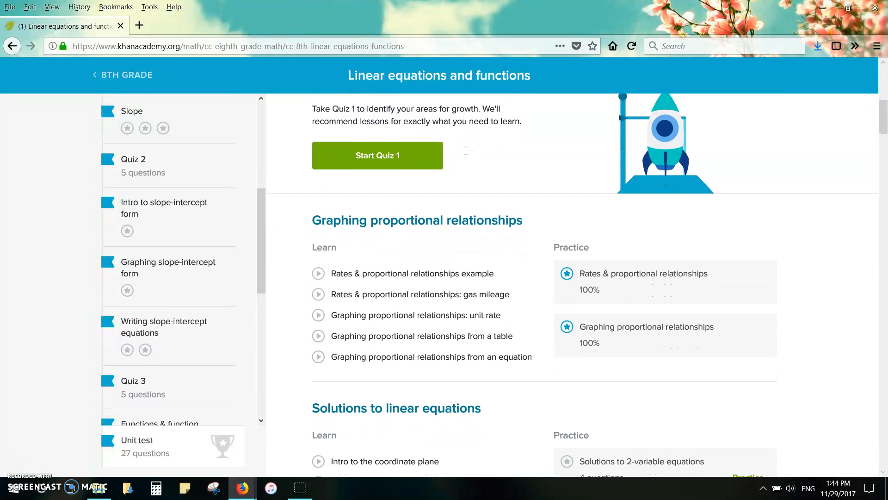
scroll(433, 180, "down", 1)
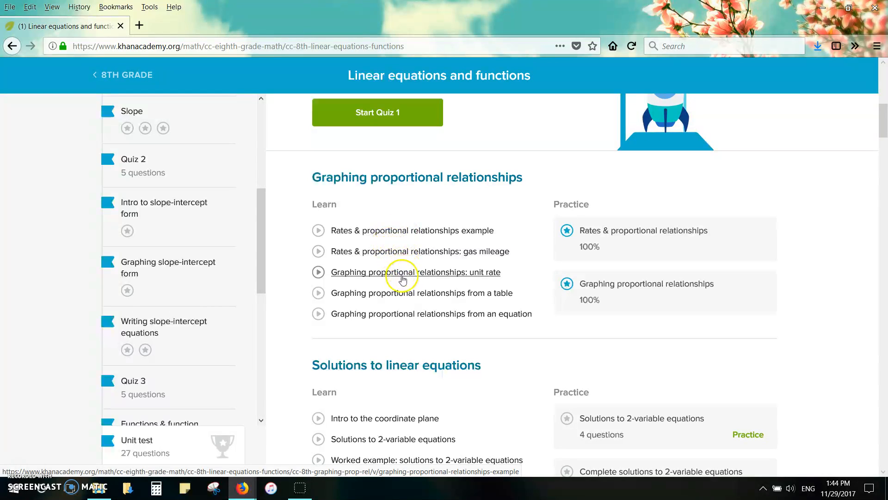
left_click(383, 234)
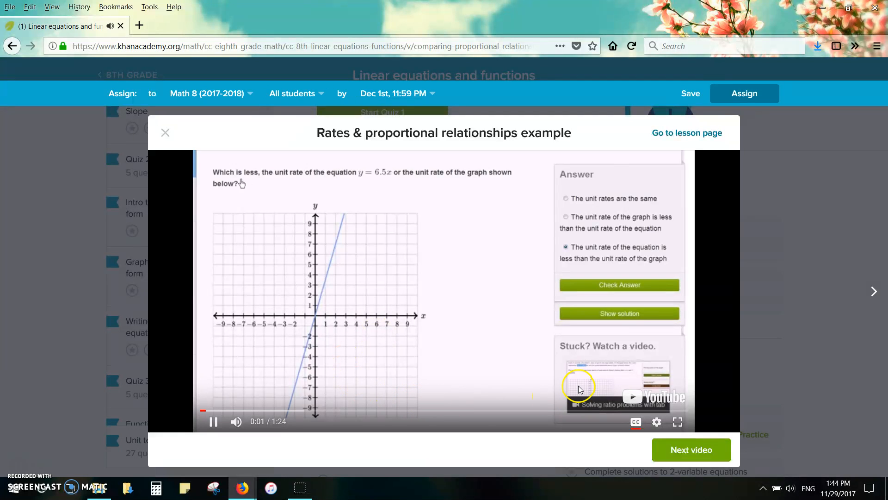
left_click(166, 134)
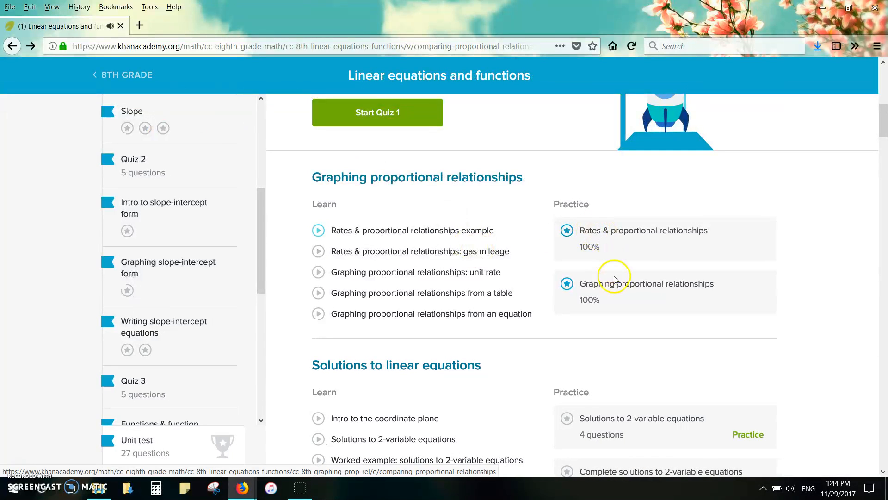
Preview the Rates & proportional relationships practice exercise under Graphing proportional relationships and close it
left_click(593, 232)
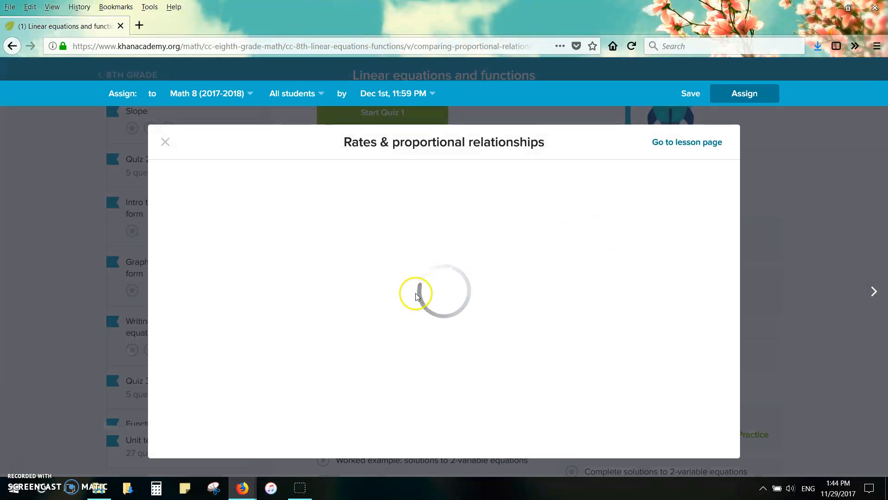
left_click(165, 148)
Look through the unit's lessons, practice exercises and quizzes, including the outline of topics from Graphing proportional relationships to Comparing linear functions
scroll(539, 304, "down", 3)
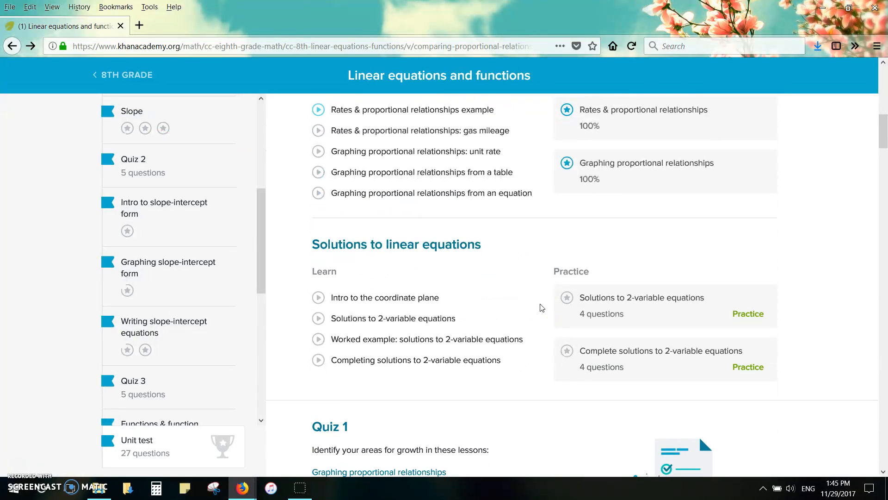
scroll(541, 307, "down", 1)
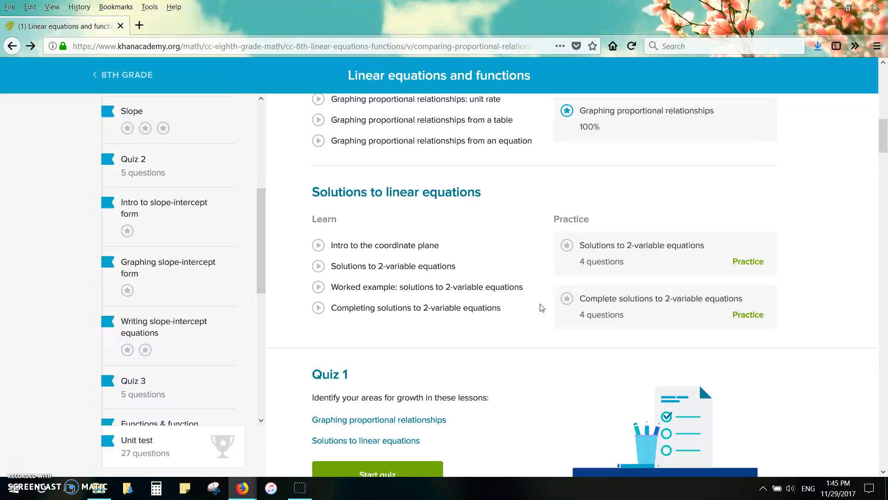
scroll(541, 308, "down", 1)
scroll(542, 307, "down", 1)
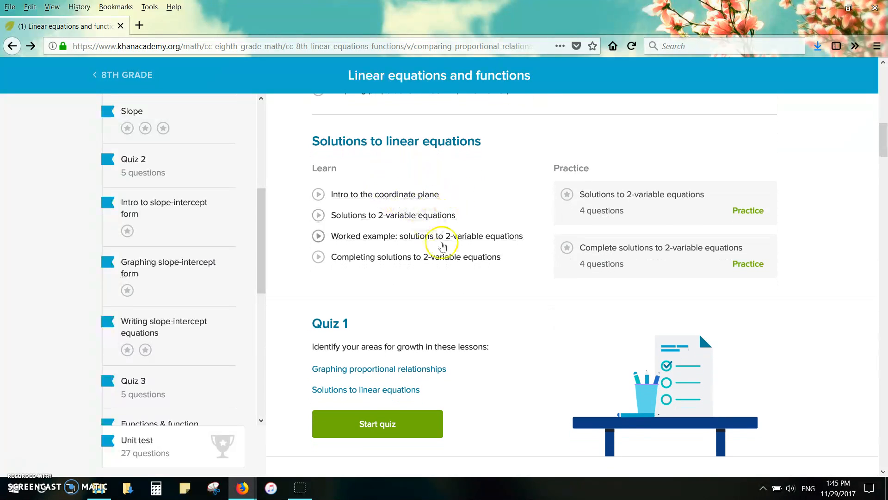
scroll(440, 238, "down", 1)
scroll(196, 239, "down", 7)
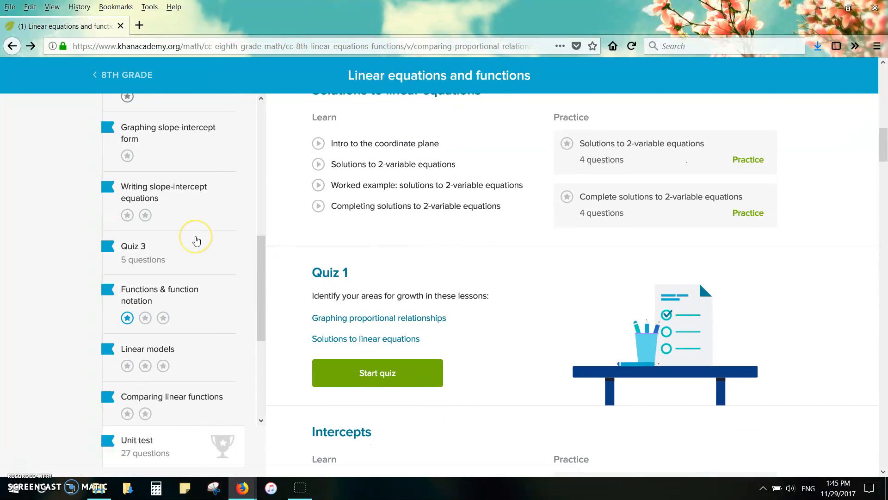
scroll(196, 239, "up", 10)
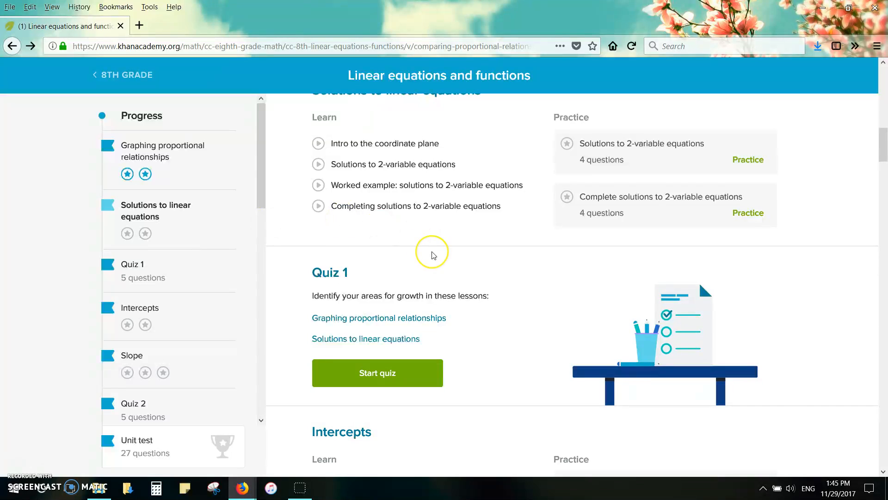
Open the Intro to slope article in the Slope lesson and go to its full lesson page
scroll(434, 255, "down", 7)
scroll(433, 256, "down", 2)
scroll(433, 255, "down", 1)
left_click(355, 294)
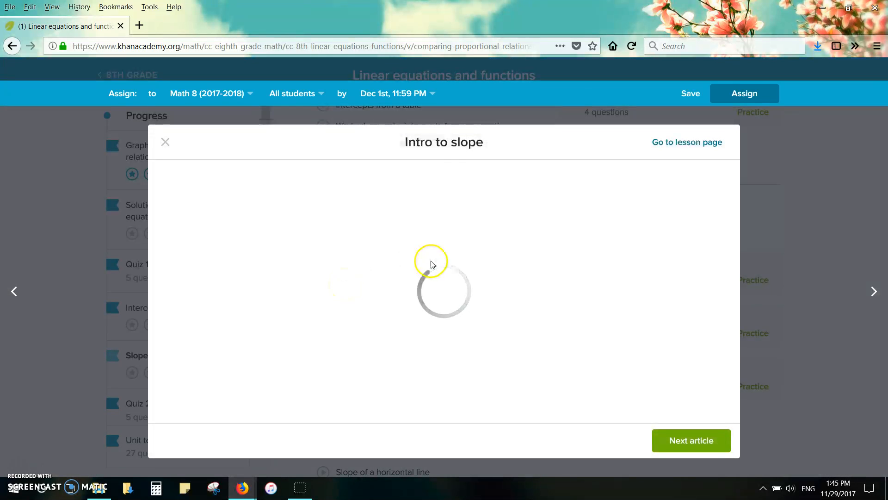
left_click(692, 145)
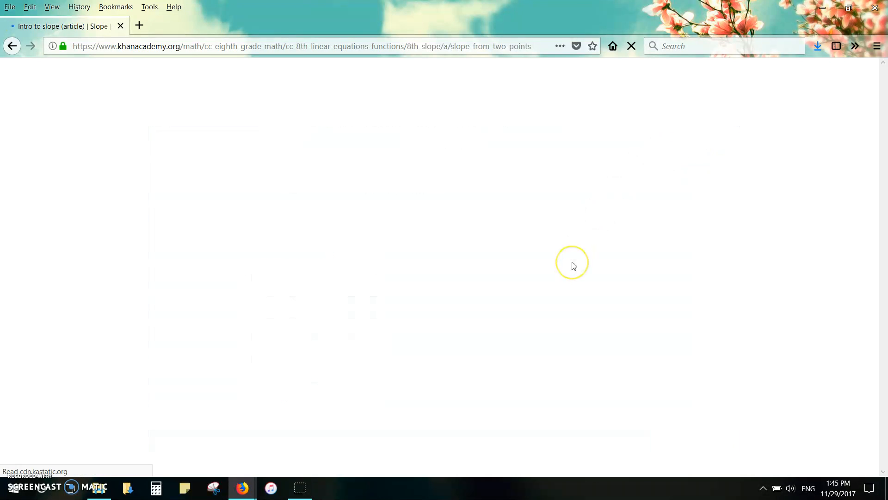
Read through the Intro to slope article, examining its worked examples, rise over run explanation, practice problems and challenge problems
scroll(574, 264, "down", 5)
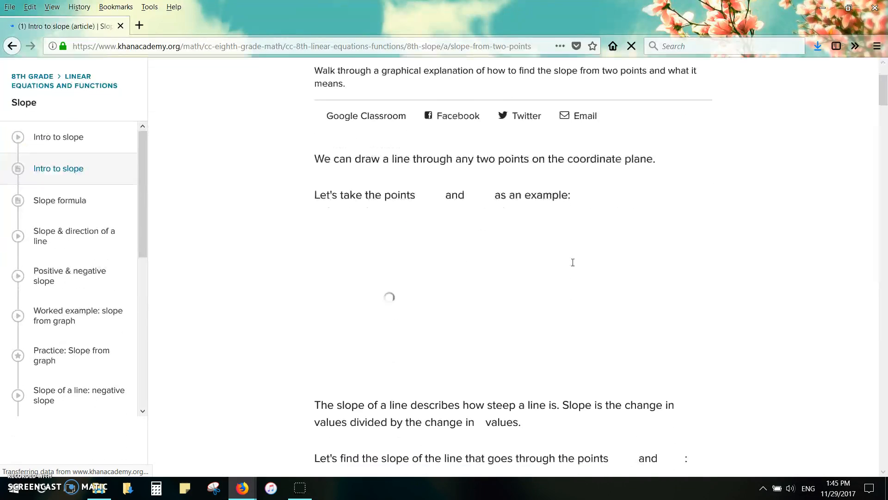
scroll(573, 262, "down", 13)
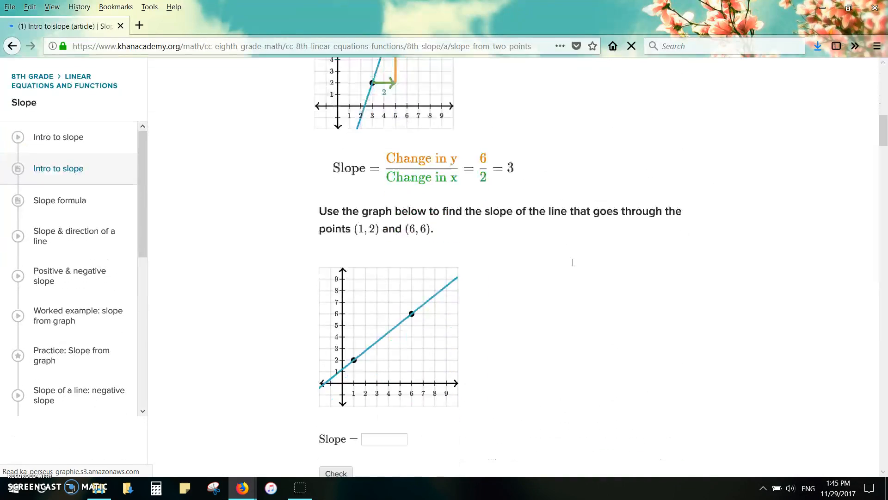
scroll(574, 266, "down", 15)
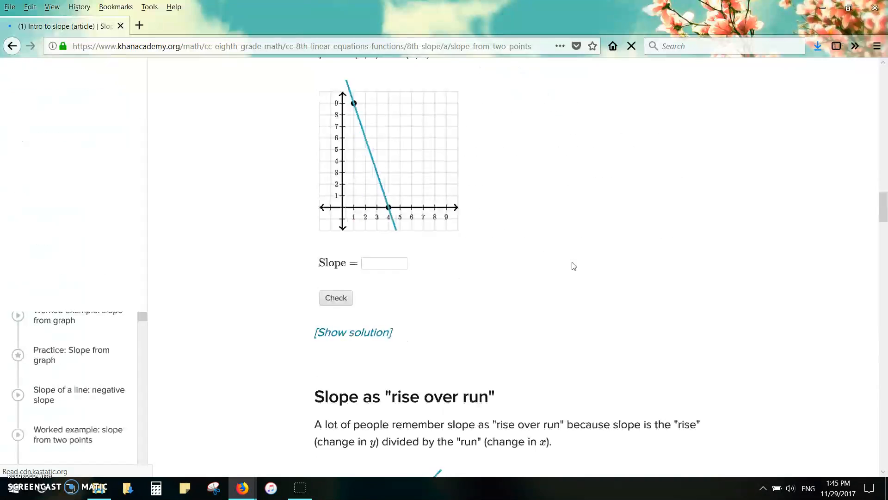
scroll(574, 266, "down", 8)
left_click(357, 313)
scroll(542, 359, "up", 4)
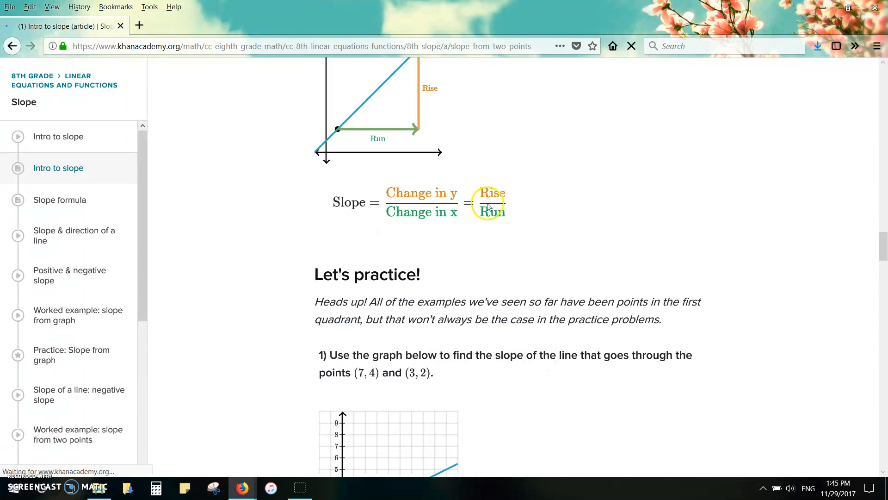
scroll(488, 207, "down", 11)
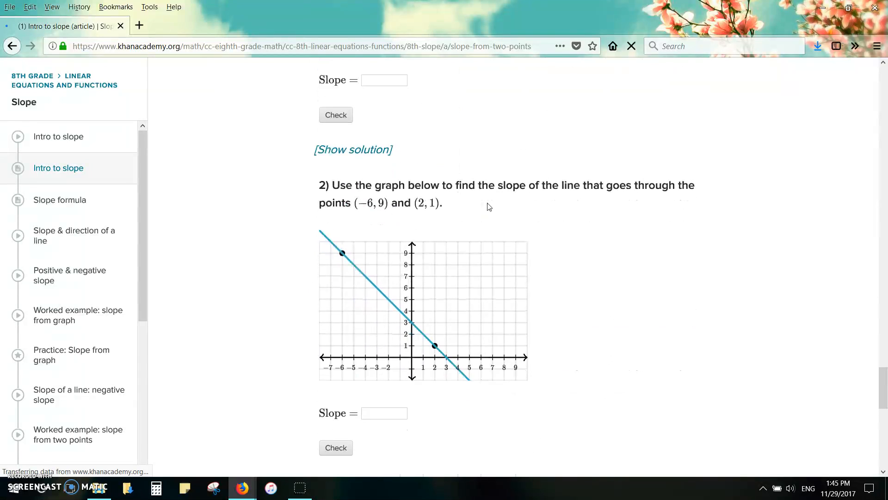
scroll(489, 207, "down", 6)
scroll(489, 206, "down", 15)
scroll(469, 294, "down", 12)
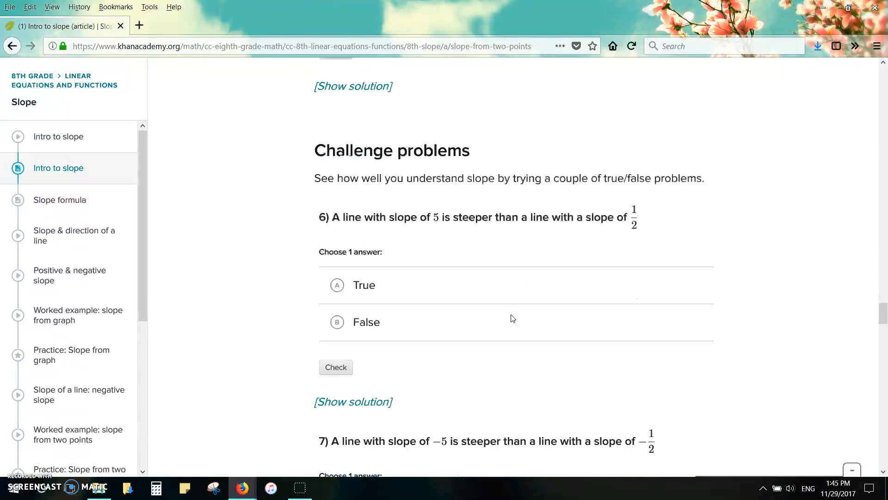
Look through the questions and answers posted below the article, and return to its Negative slope section
scroll(513, 318, "down", 14)
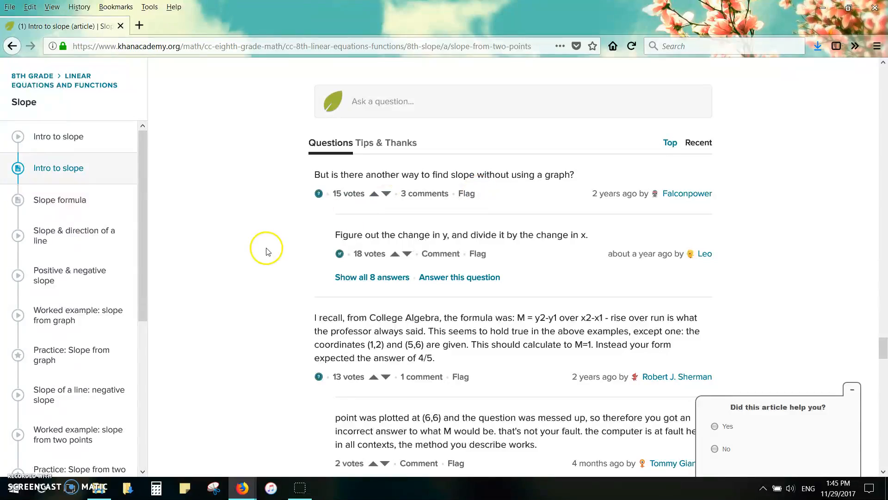
scroll(268, 252, "down", 2)
scroll(220, 316, "down", 15)
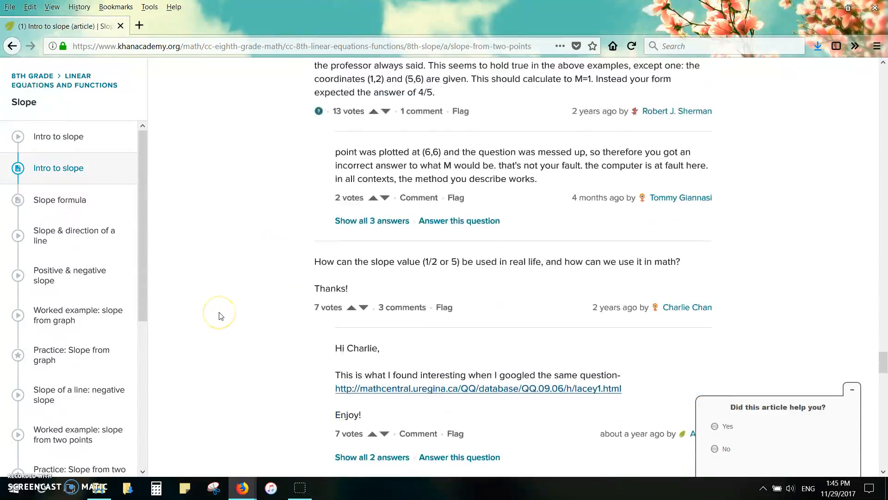
scroll(220, 316, "down", 20)
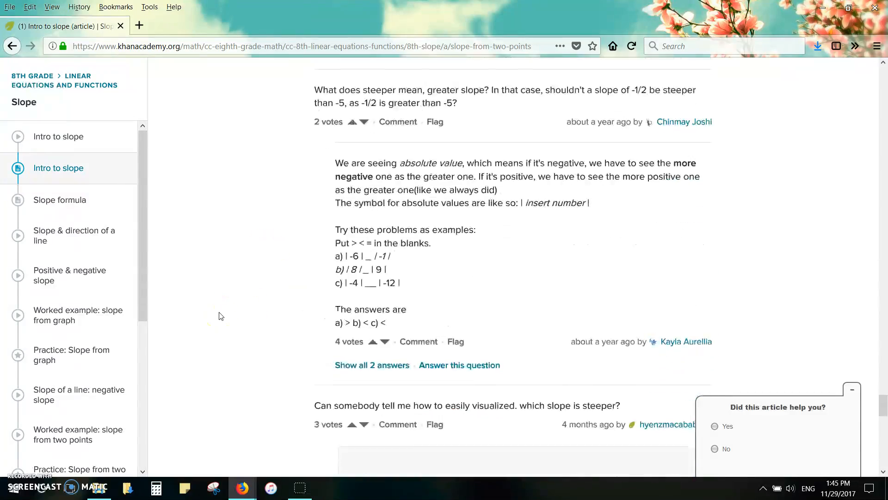
scroll(220, 316, "up", 20)
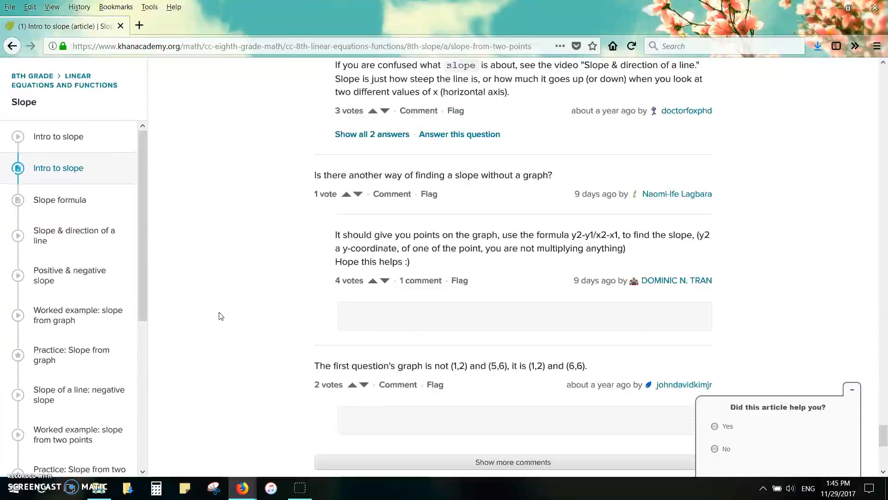
scroll(221, 316, "up", 20)
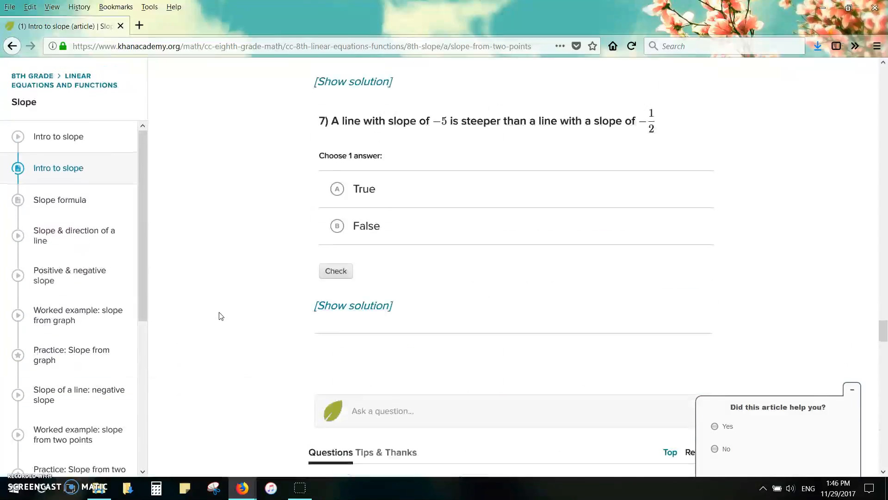
scroll(221, 315, "up", 15)
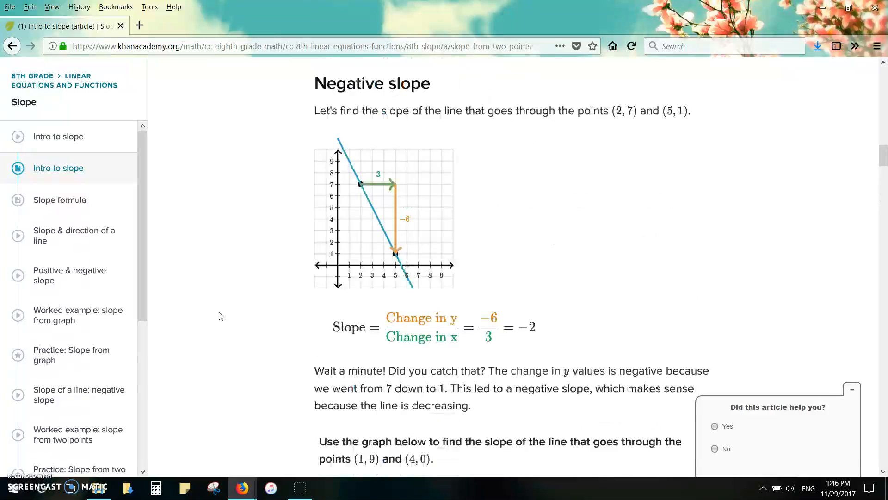